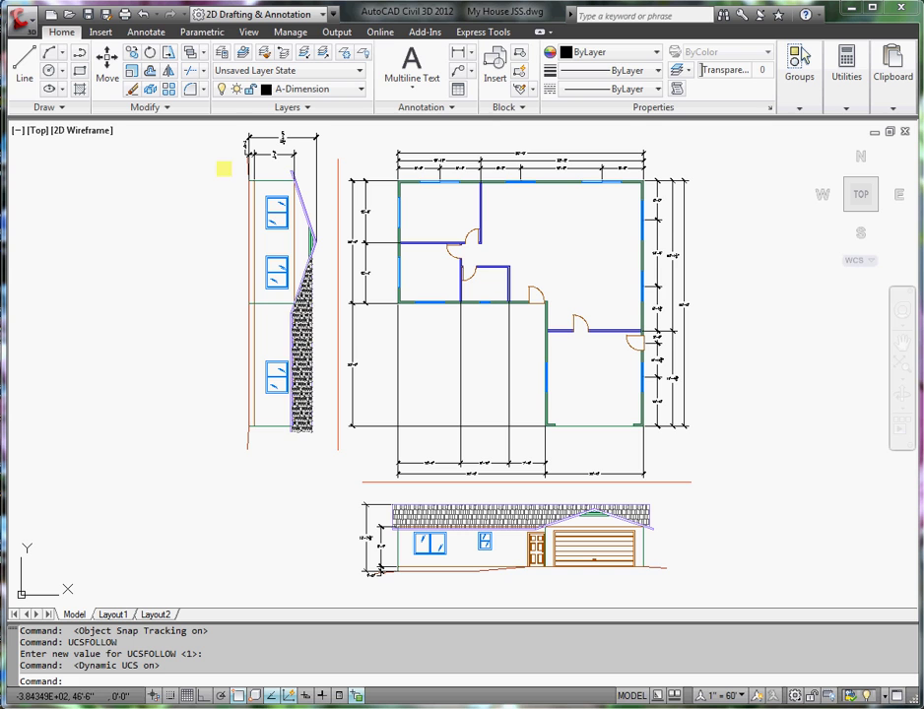
- Copy the side elevation's gabled portion with its windows, dimensions and long horizontal wall and ground lines to the empty area left of the front elevation
left_click(312, 181)
left_click(225, 124)
left_click(131, 52)
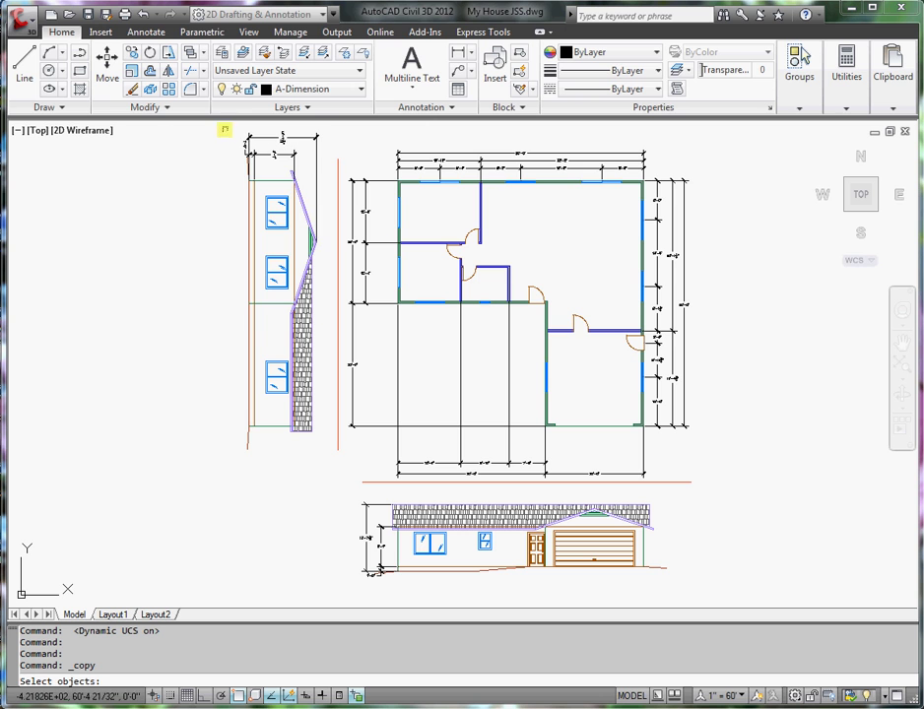
left_click(223, 126)
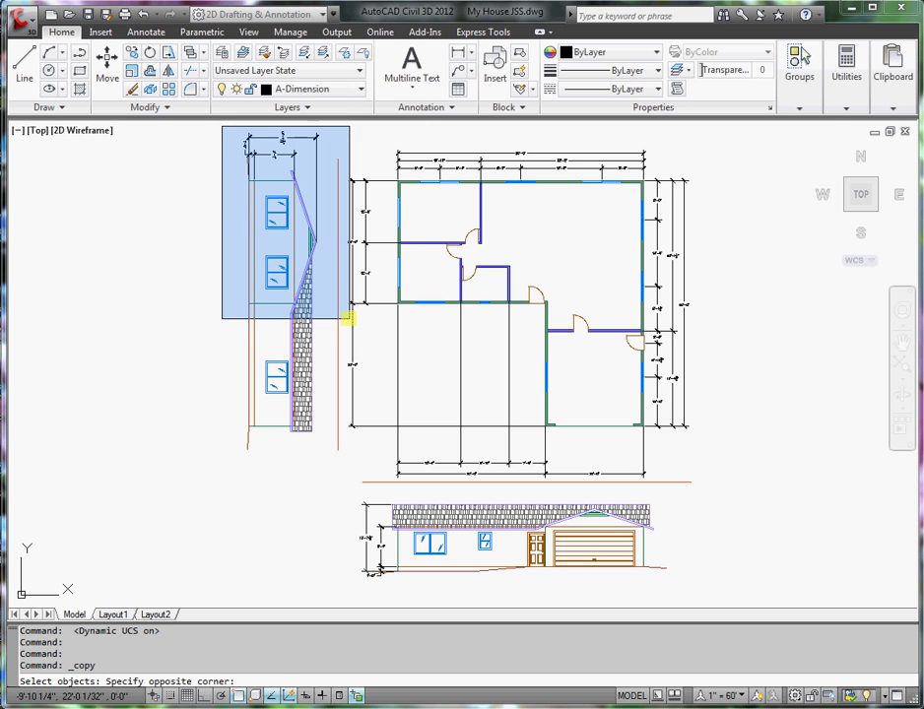
left_click(345, 318)
scroll(312, 258, "up", 3)
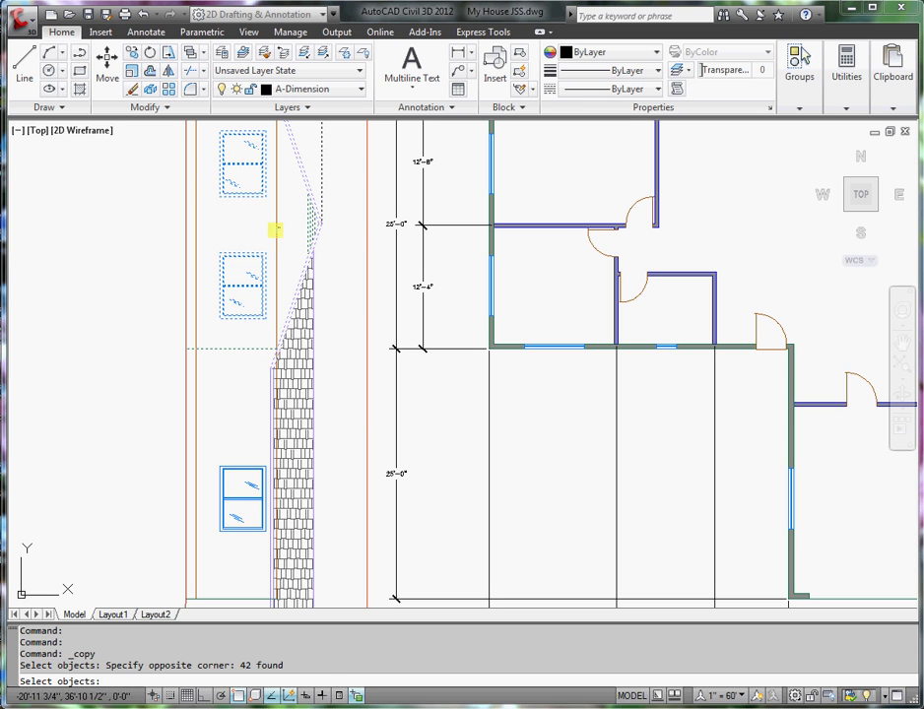
left_click(281, 225)
left_click(260, 237)
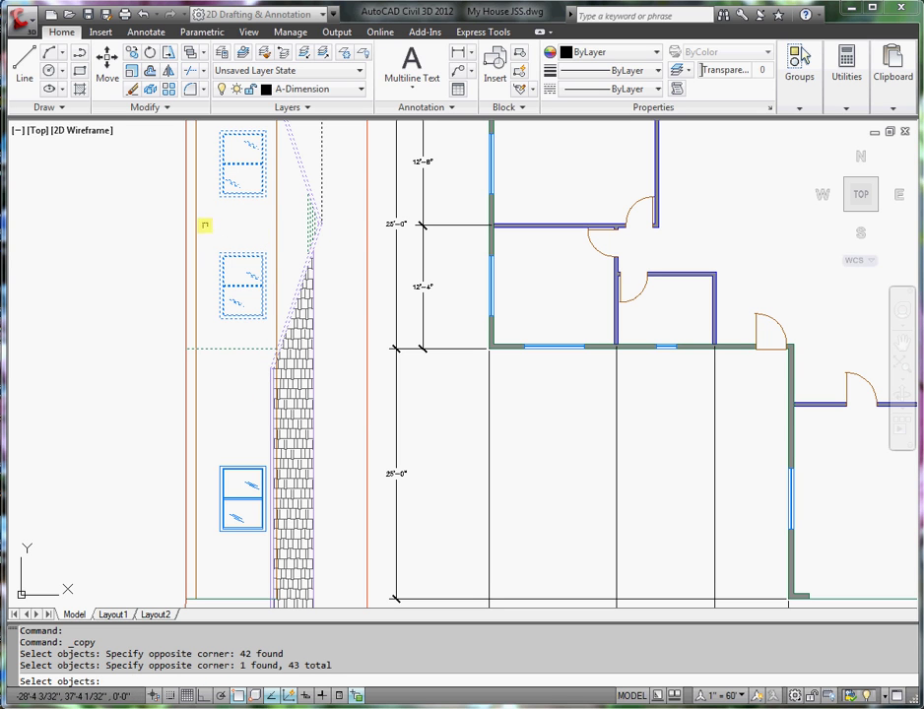
left_click(182, 238)
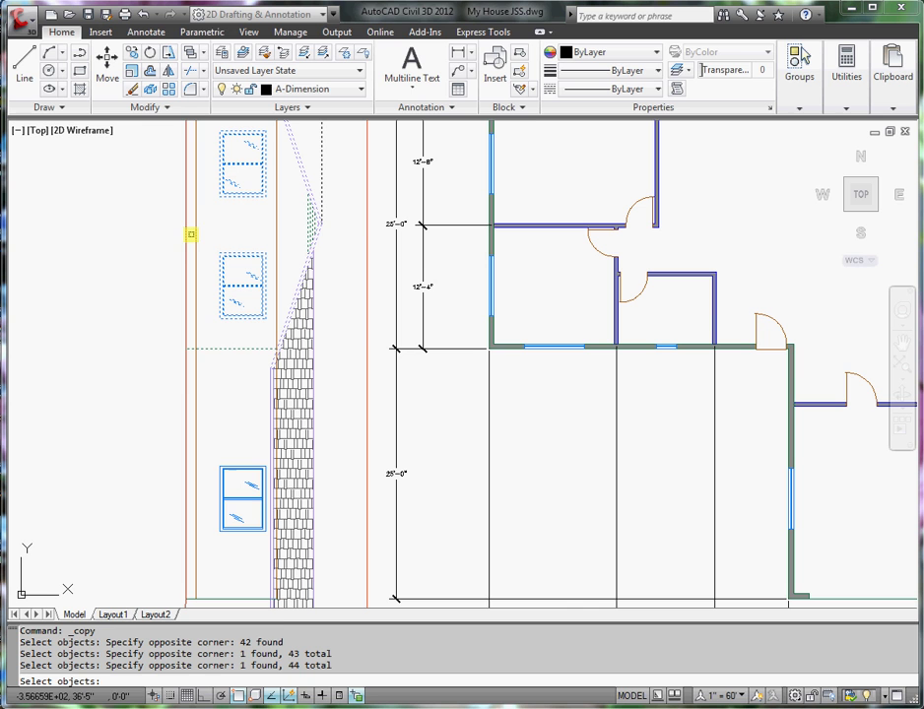
left_click(198, 248)
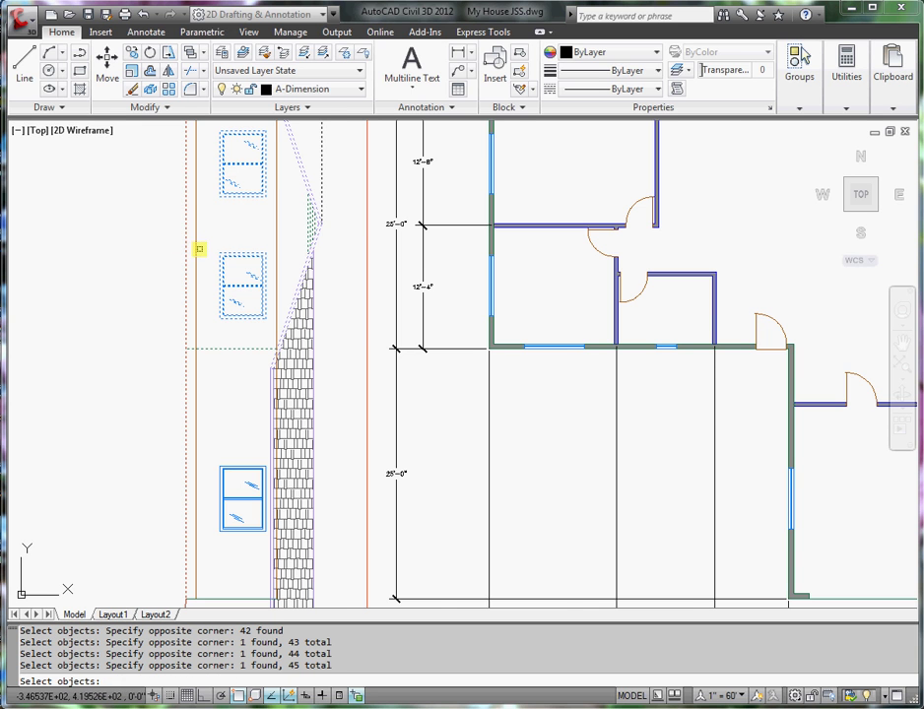
scroll(198, 248, "down", 2)
mouse_move(206, 244)
middle_mouse_down()
mouse_move(313, 269)
mouse_move(326, 288)
middle_mouse_up()
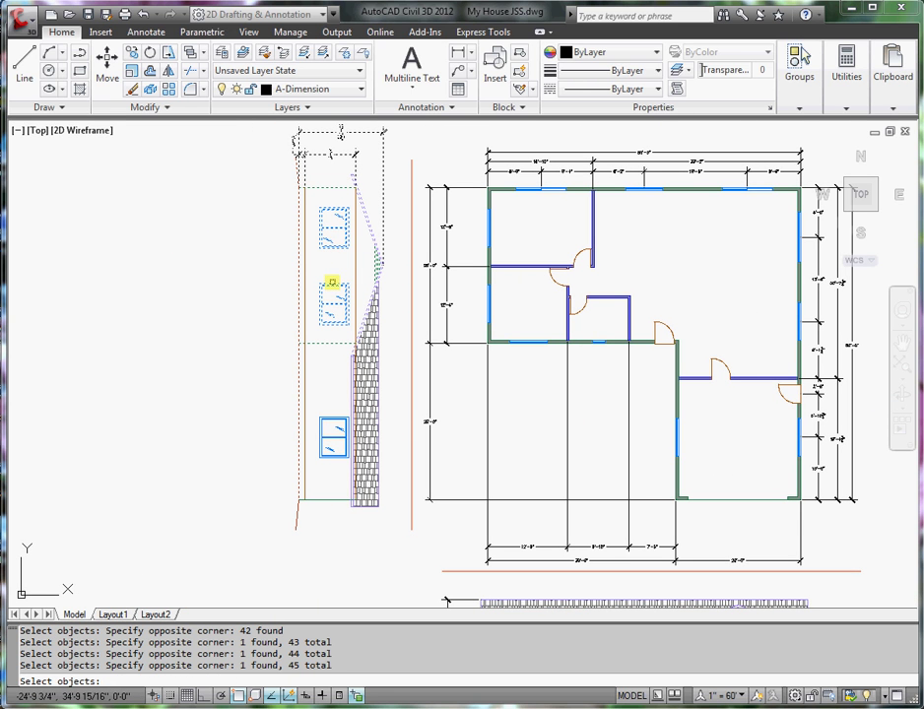
key("Return")
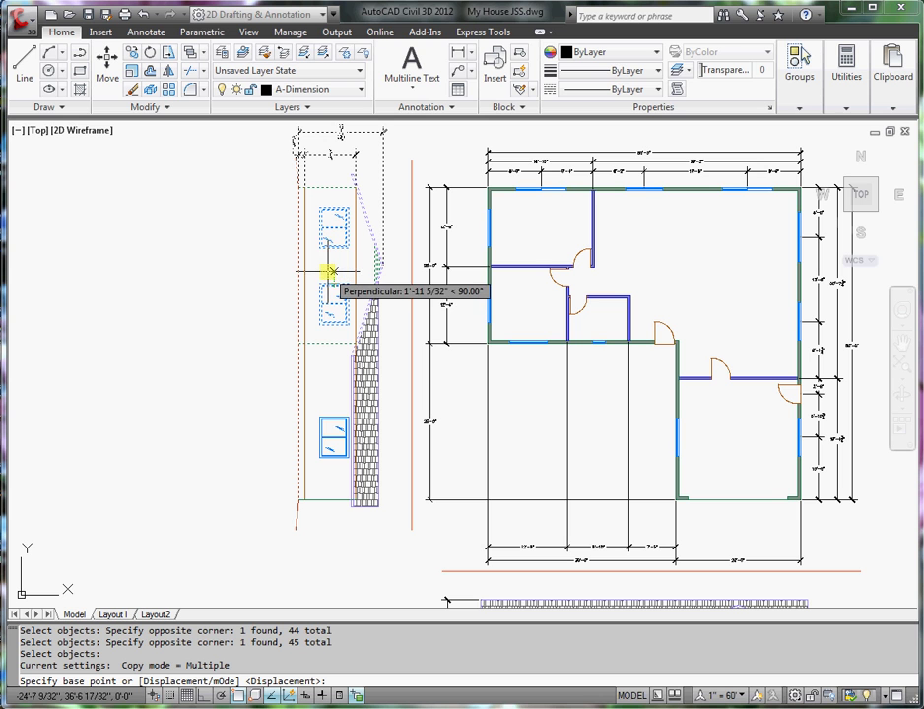
left_click(302, 276)
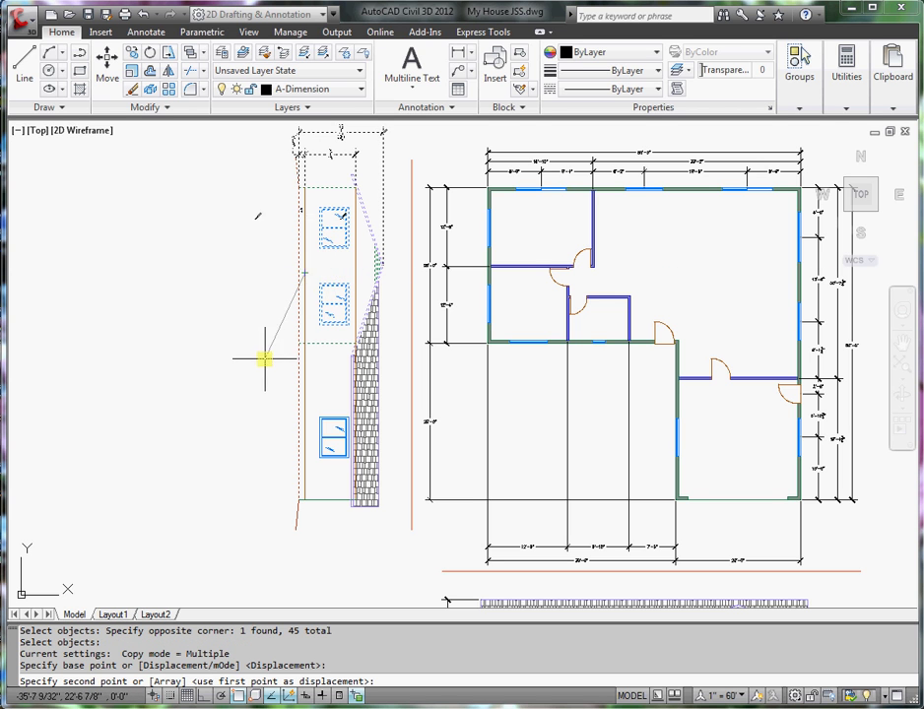
scroll(264, 357, "down", 3)
middle_click_drag(264, 356, 427, 313)
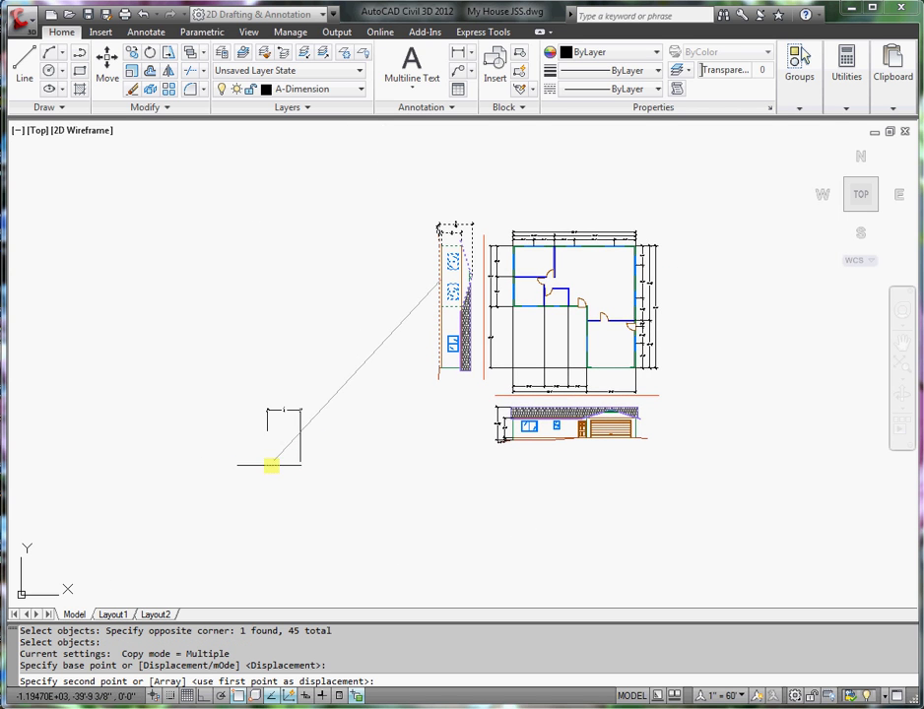
left_click(299, 473)
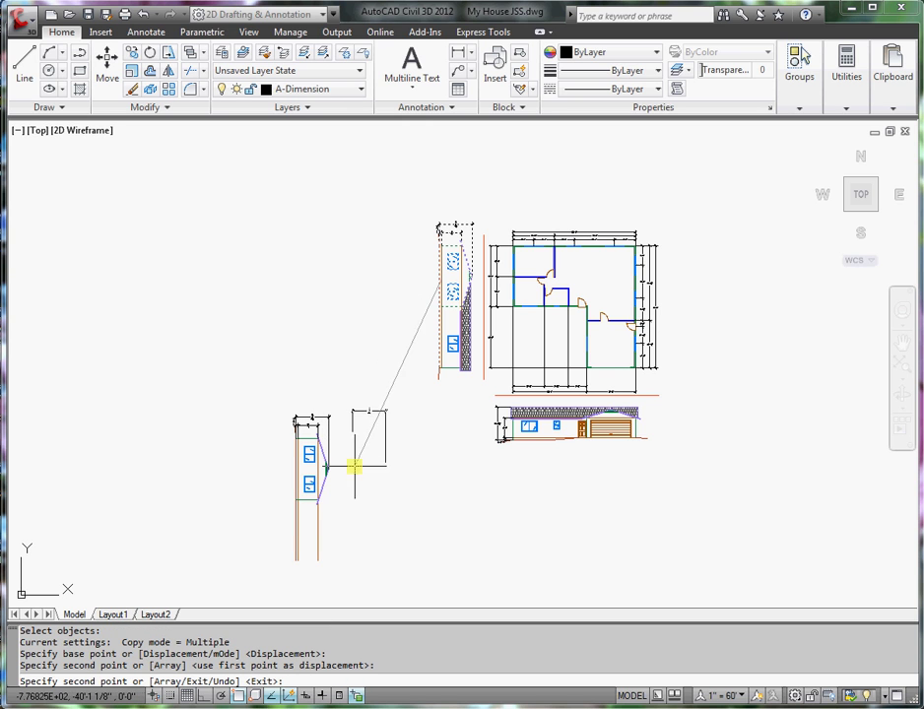
key("Return")
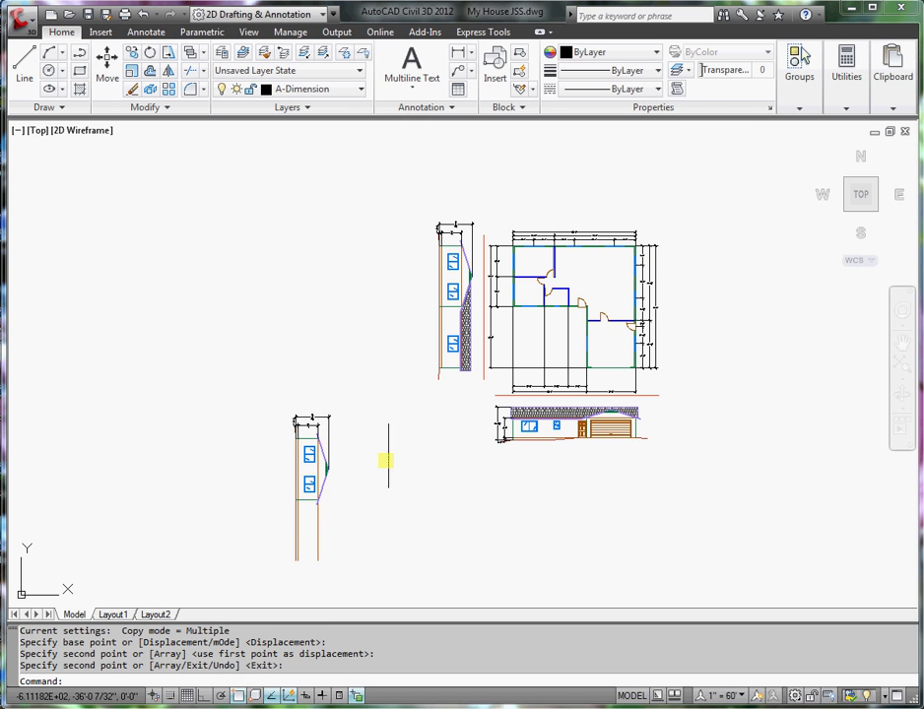
- Rotate the copied gable elevation 90 degrees about a point on its floor line so it stands upright
left_click(150, 52)
left_click(361, 396)
left_click(256, 579)
key("Return")
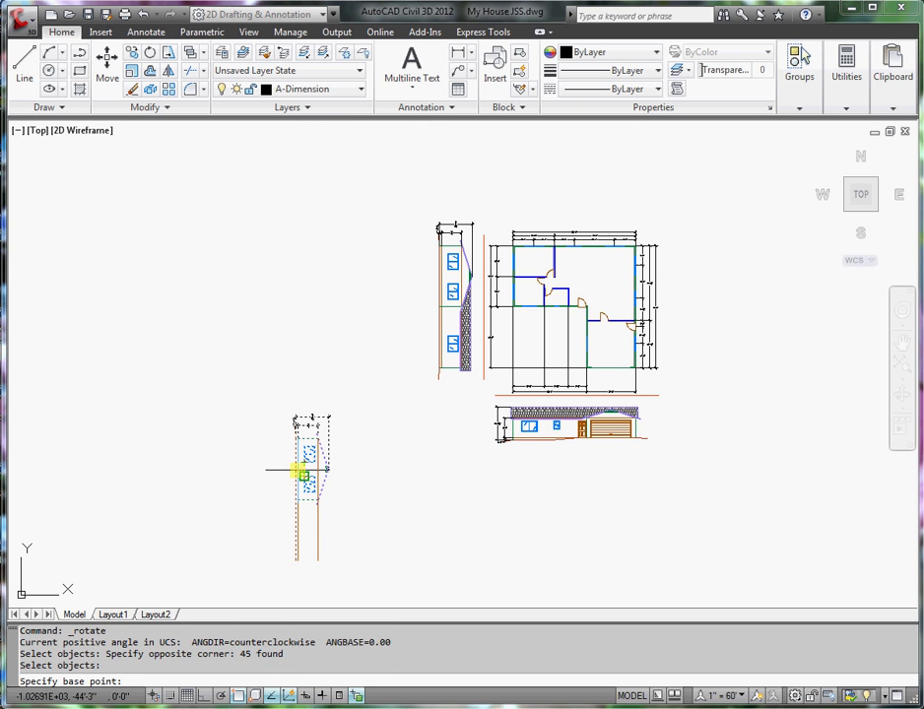
left_click(302, 476)
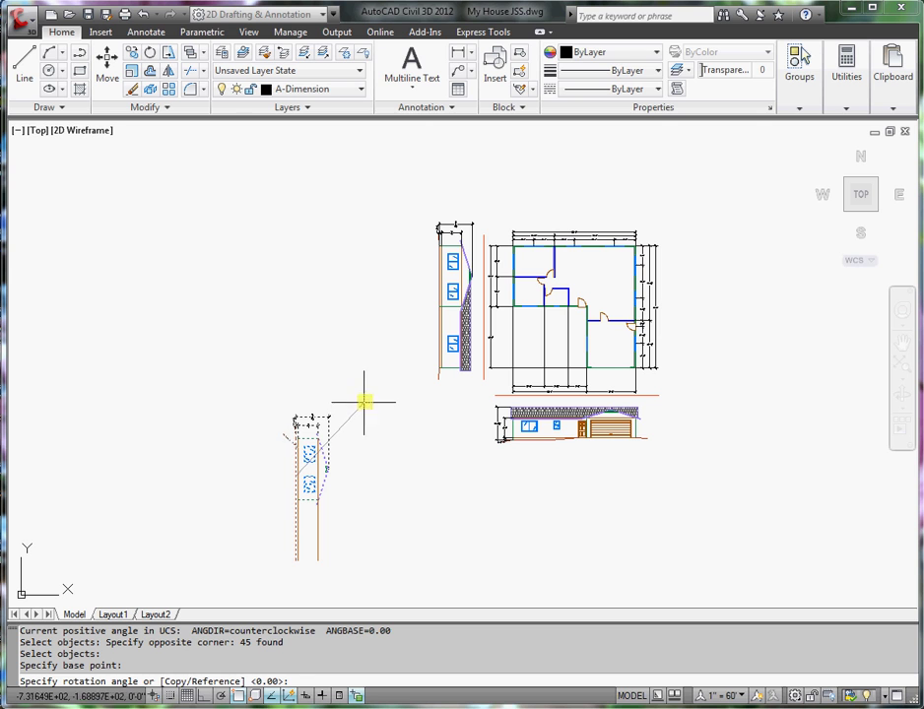
type("90")
key("Return")
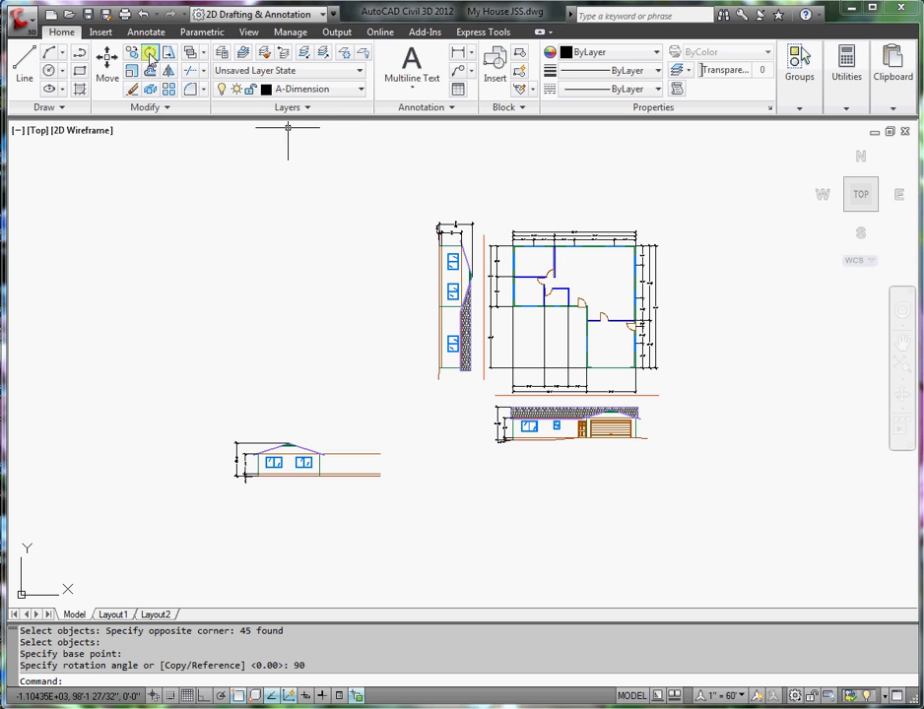
- Move the rotated elevation from its floor line's endpoint perpendicular to the front elevation's floor line so both views align
left_click(113, 67)
left_click(370, 427)
left_click(206, 508)
key("Return")
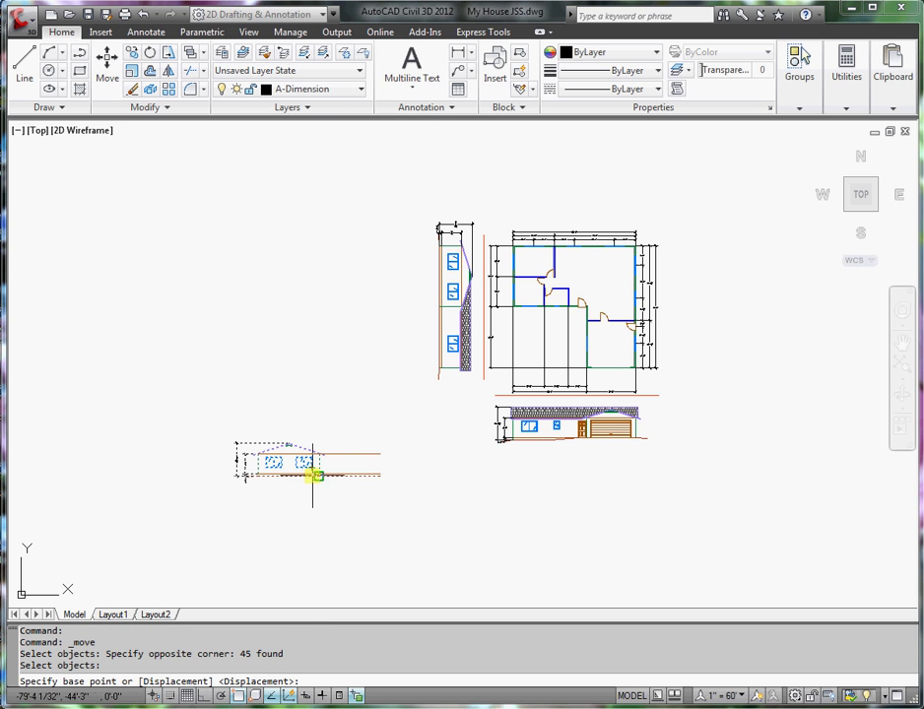
scroll(317, 476, "up", 4)
left_click(507, 482)
scroll(511, 482, "down", 2)
scroll(511, 481, "down", 2)
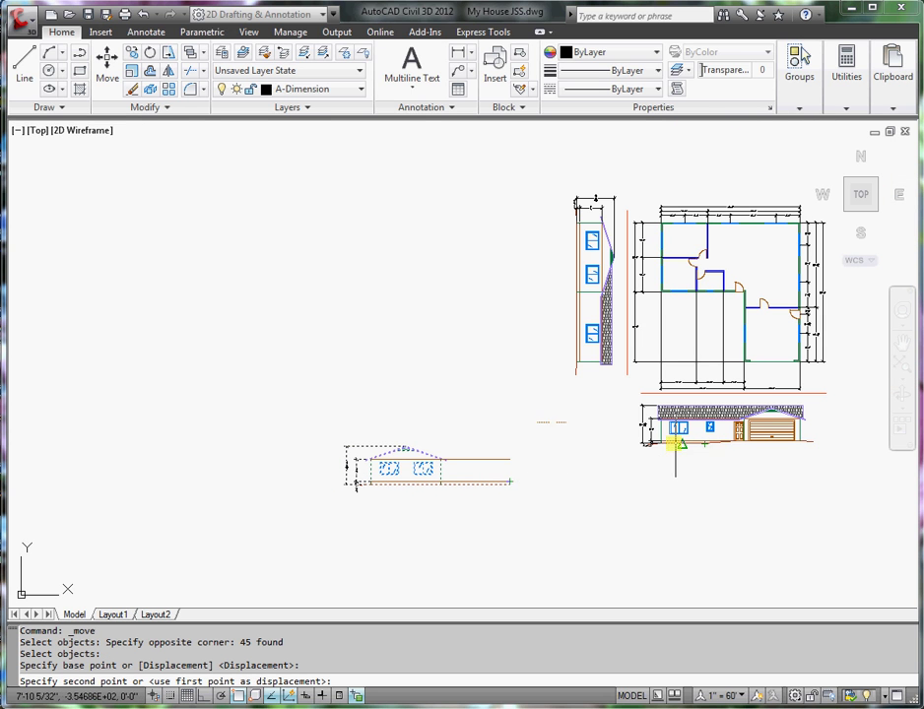
right_click(448, 412, "shift")
left_click(501, 289)
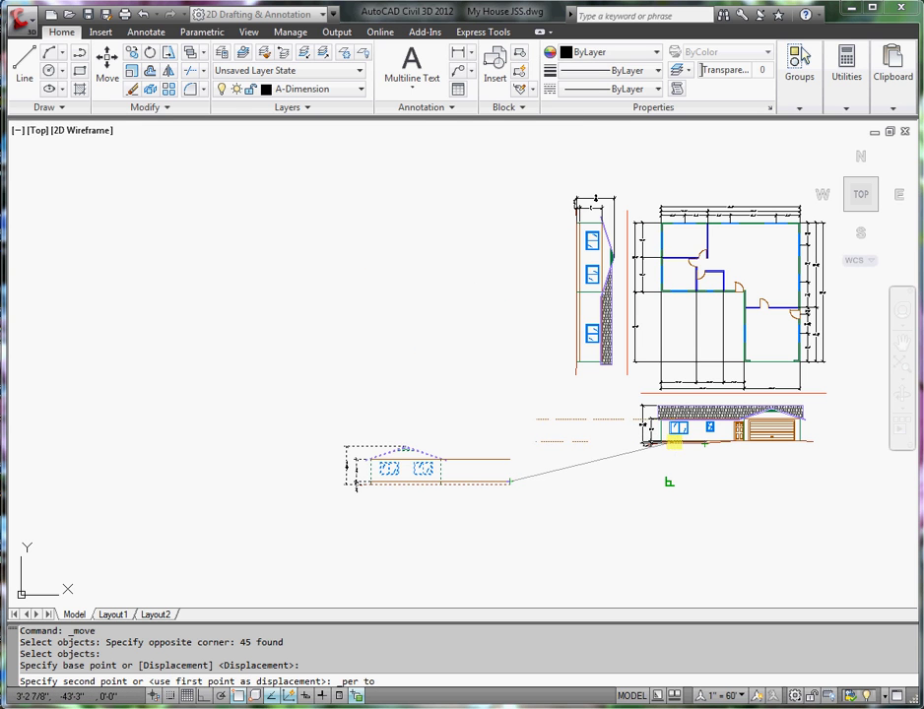
scroll(674, 443, "up", 3)
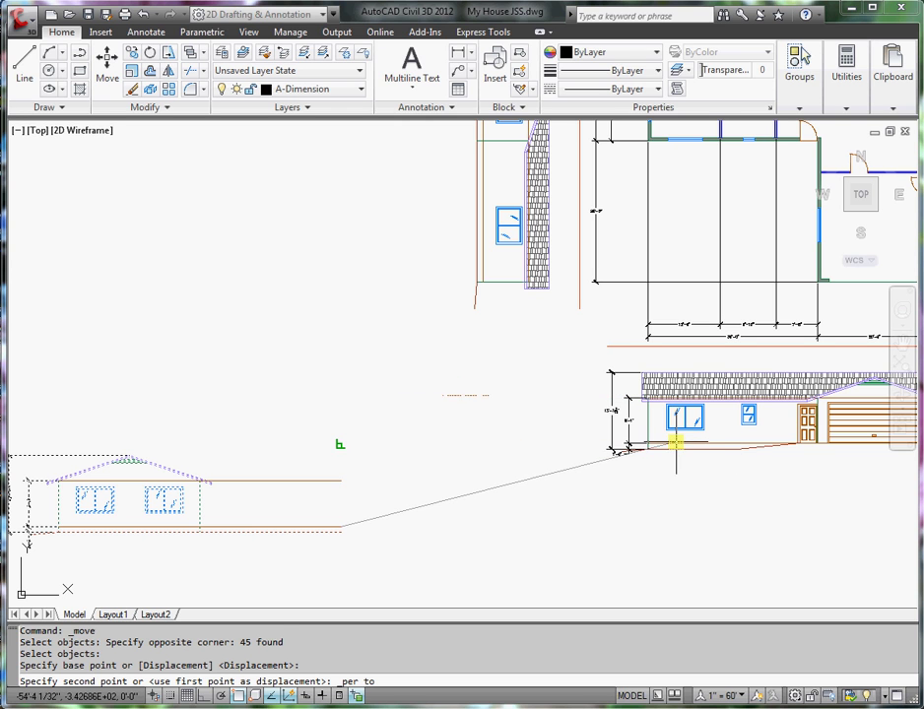
left_click(676, 443)
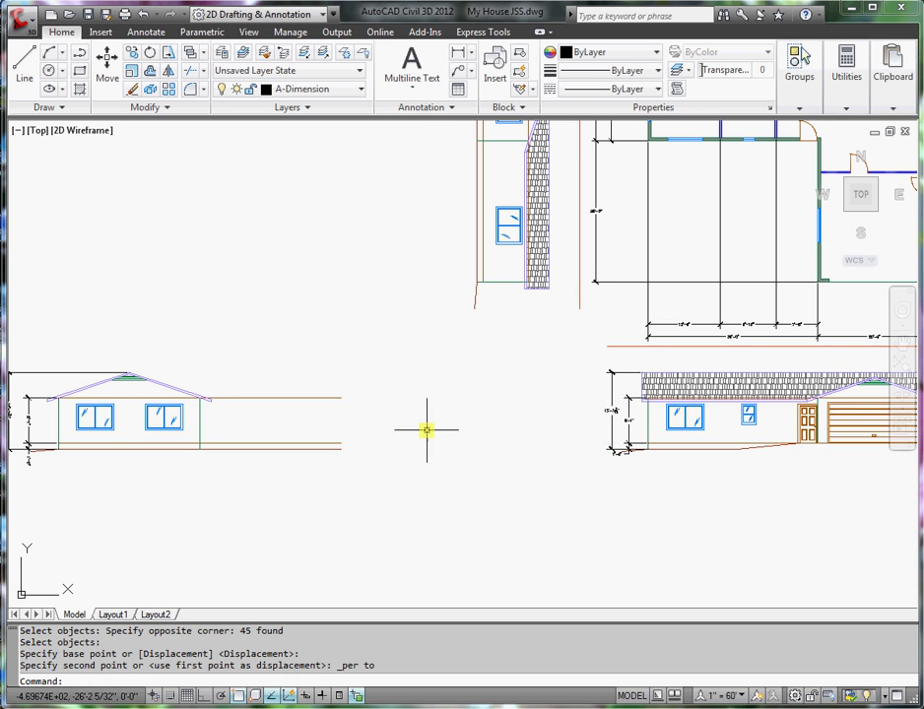
- Trim the copied elevation's plate, floor and ground lines where they extend past the wall opposite the dimensions
middle_click_drag(426, 429, 577, 441)
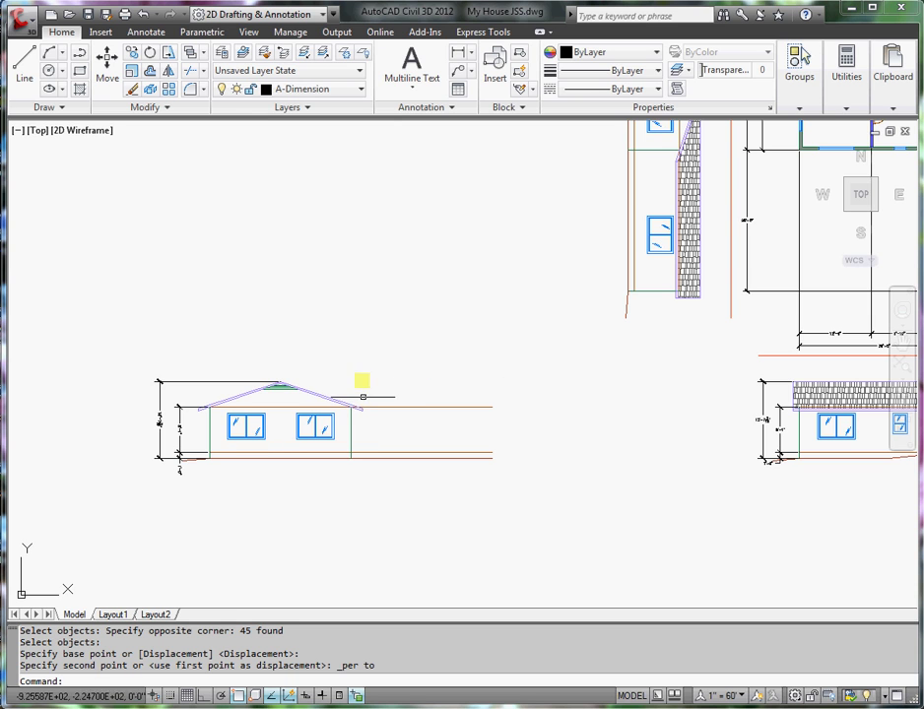
left_click(192, 72)
left_click(371, 424)
left_click(340, 437)
key("Return")
left_click(456, 381)
left_click(394, 472)
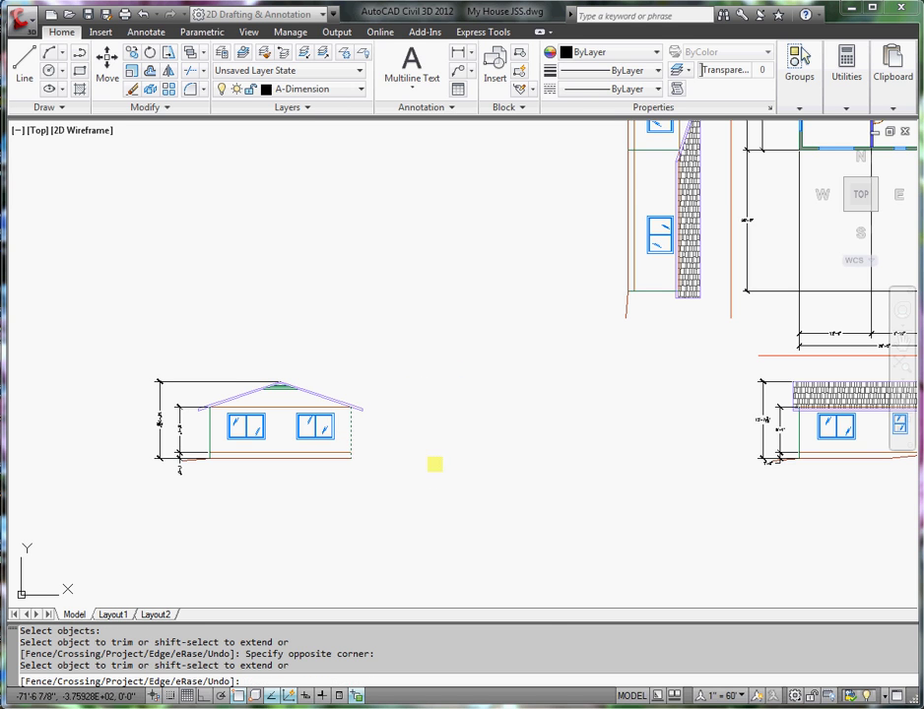
right_click(434, 463)
left_click(440, 475)
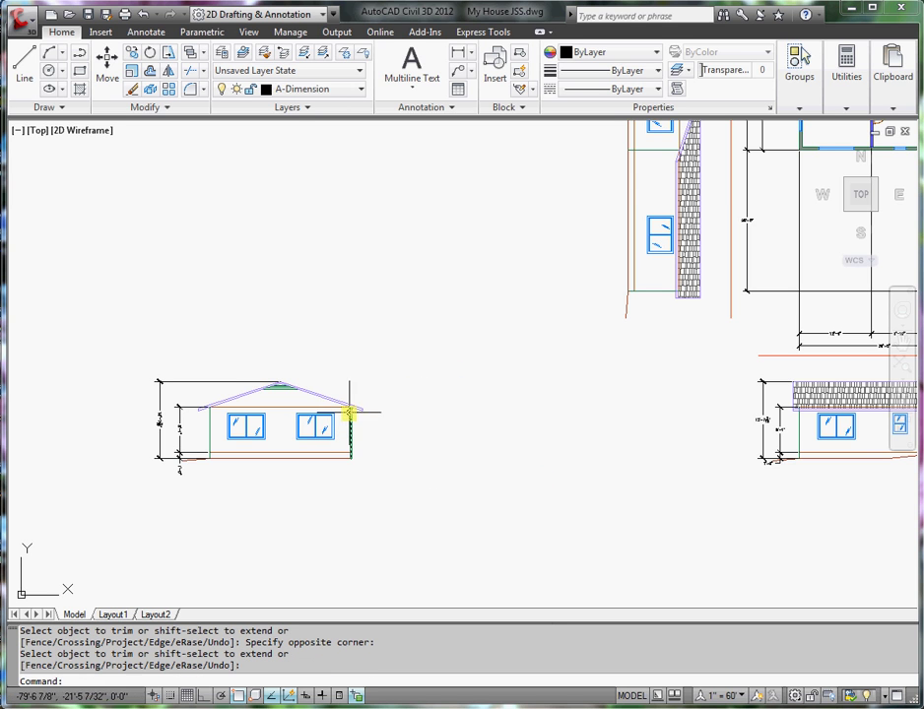
- Erase the two windows and the gable vent from the copied elevation
left_click(337, 407)
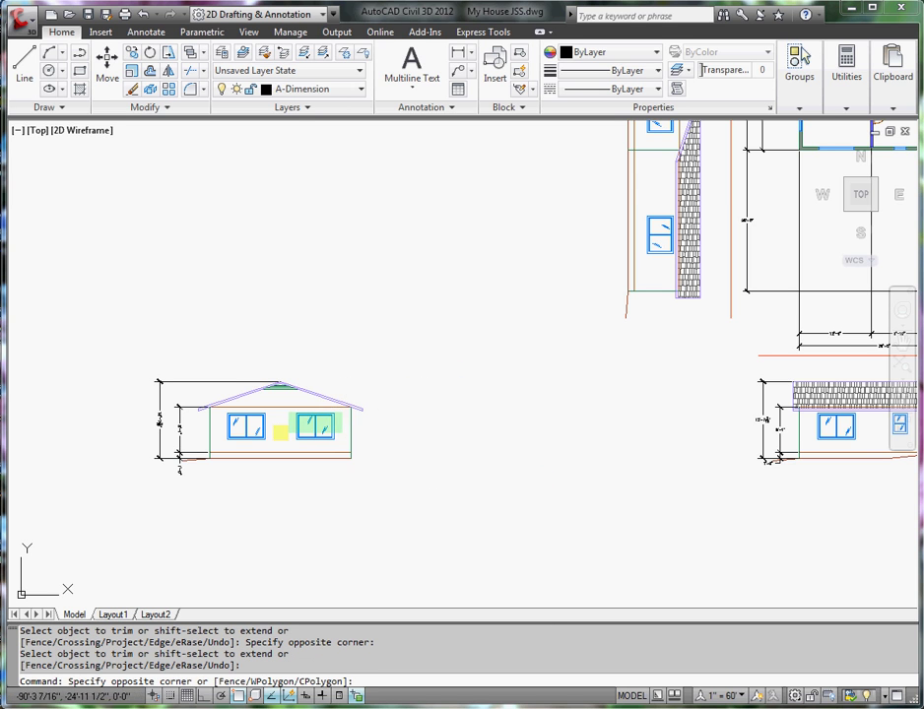
left_click(227, 440)
key("Delete")
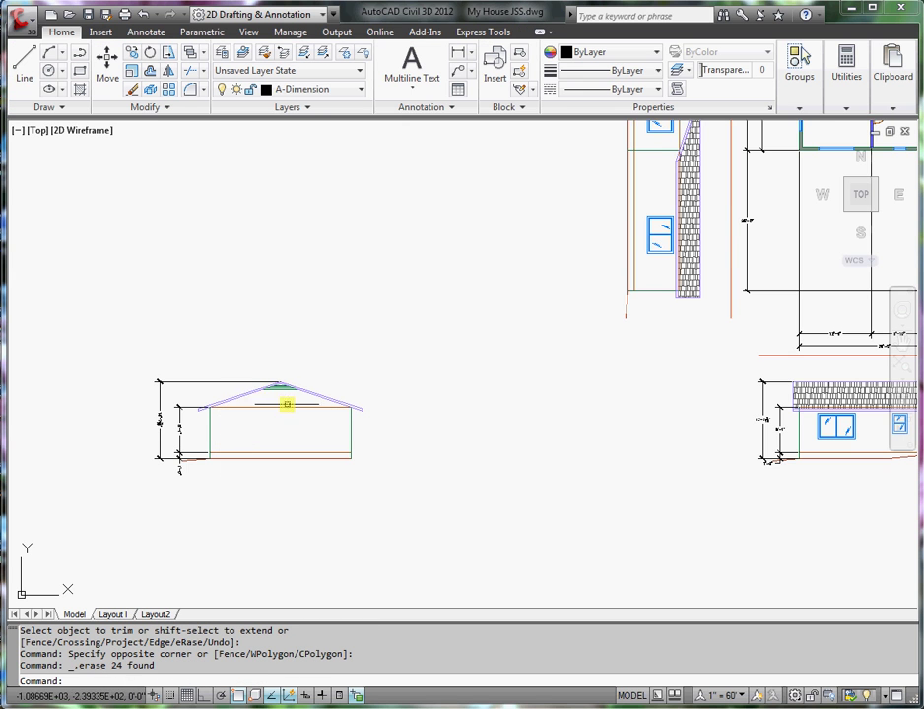
scroll(287, 404, "up", 6)
mouse_move(290, 402)
middle_mouse_down()
mouse_move(486, 381)
mouse_move(487, 287)
mouse_move(499, 272)
middle_mouse_up()
left_click(500, 267)
left_click(481, 233)
key("Delete")
scroll(497, 353, "down", 4)
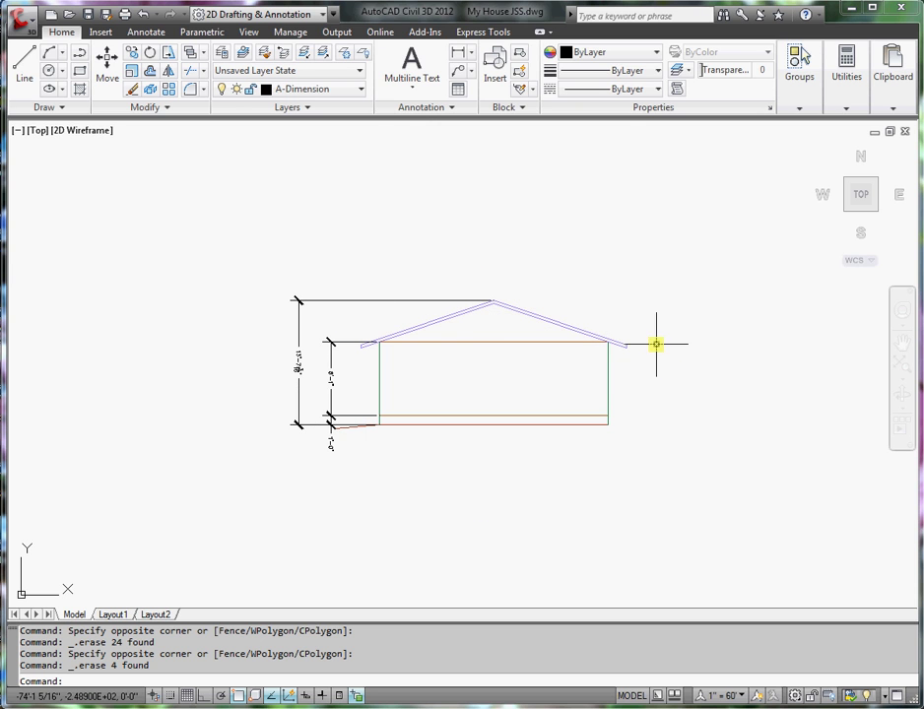
middle_click_drag(643, 344, 583, 372)
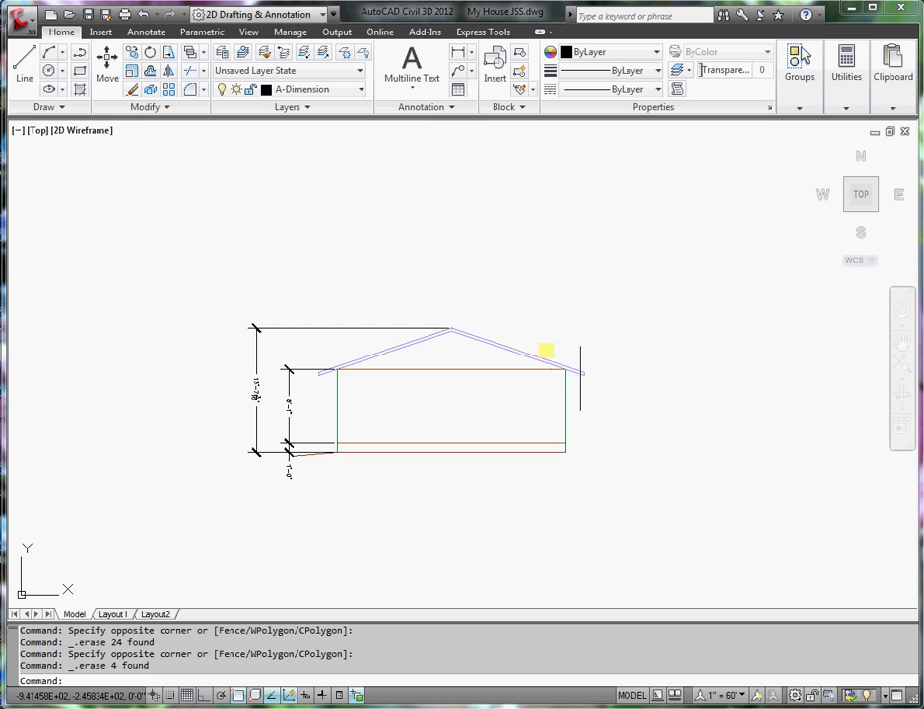
scroll(522, 392, "up", 2)
mouse_move(522, 392)
middle_mouse_down()
mouse_move(571, 387)
mouse_move(429, 412)
mouse_move(299, 412)
middle_mouse_up()
scroll(570, 387, "down", 6)
scroll(380, 423, "up", 2)
middle_click_drag(381, 422, 360, 497)
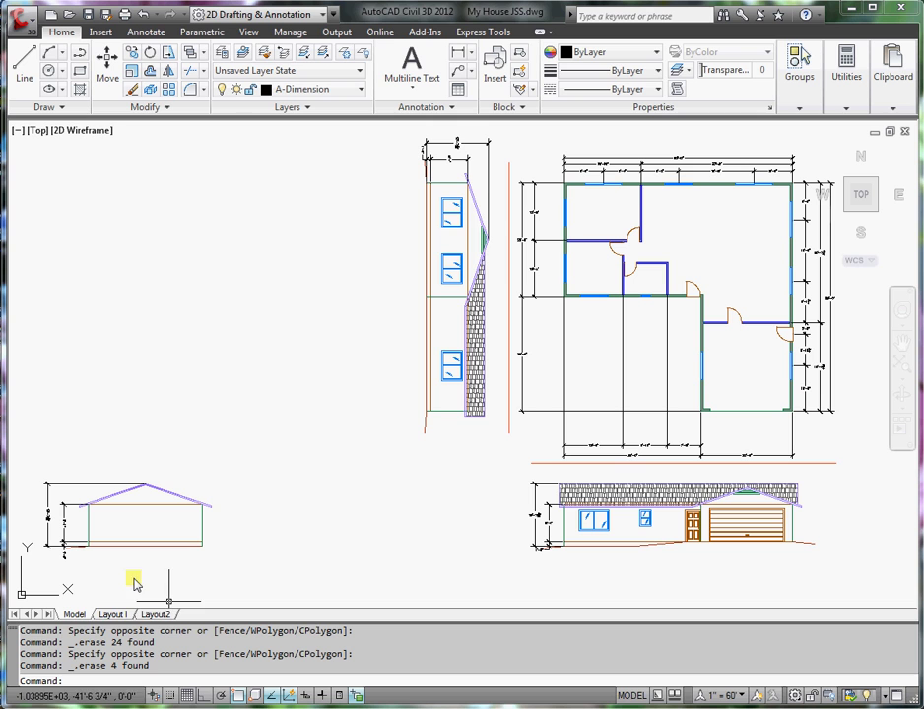
- Hide the layout and model tabs and display them again
right_click(79, 615)
left_click(162, 602)
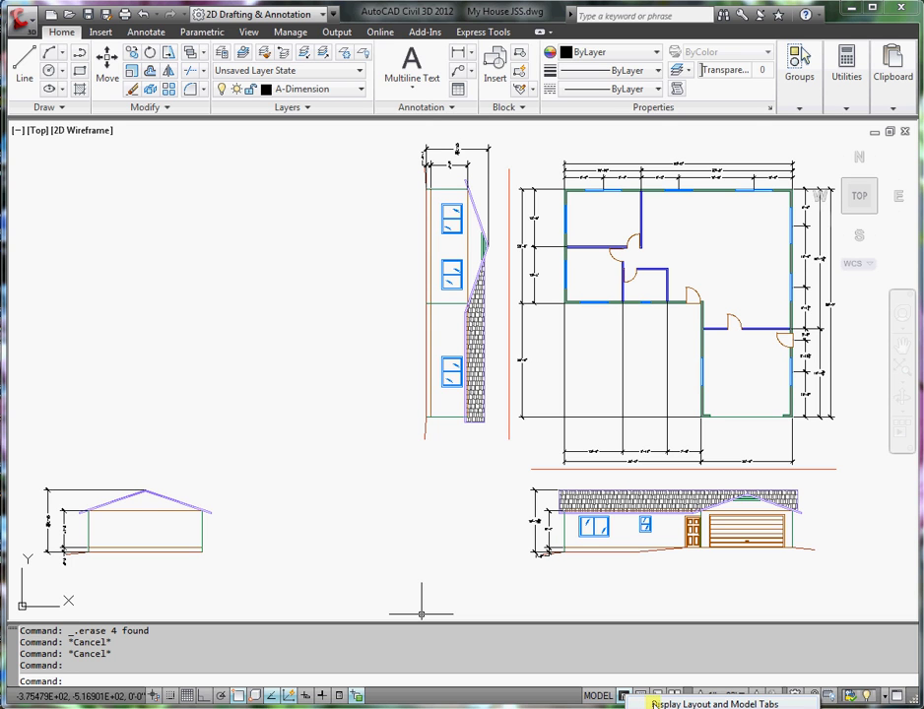
left_click(653, 699)
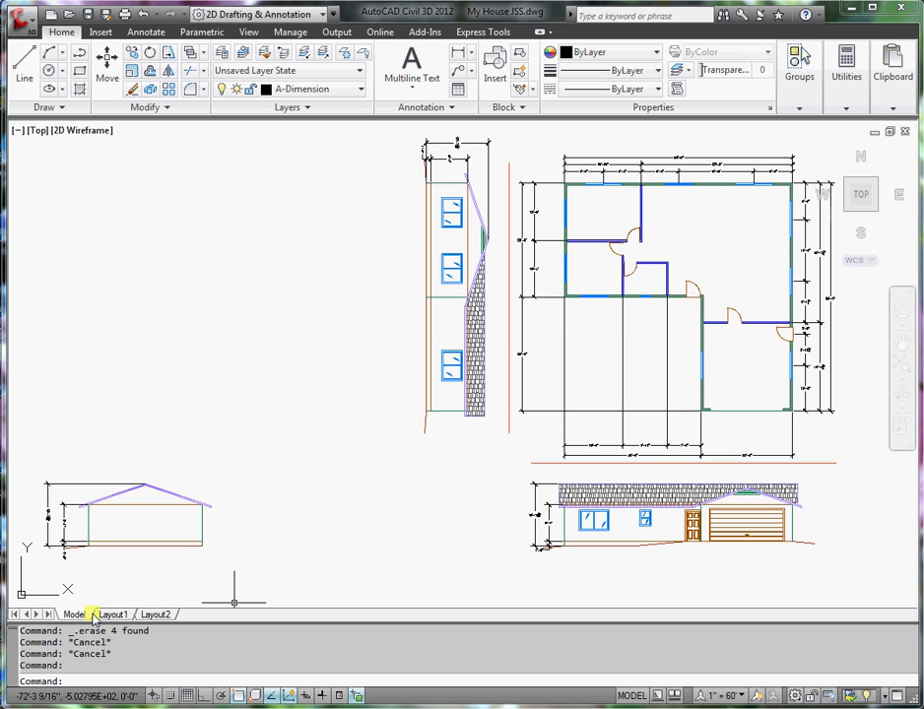
- Switch to Layout1 and modify its page setup to use the DWG To PDF.pc3 plotter
mouse_move(116, 617)
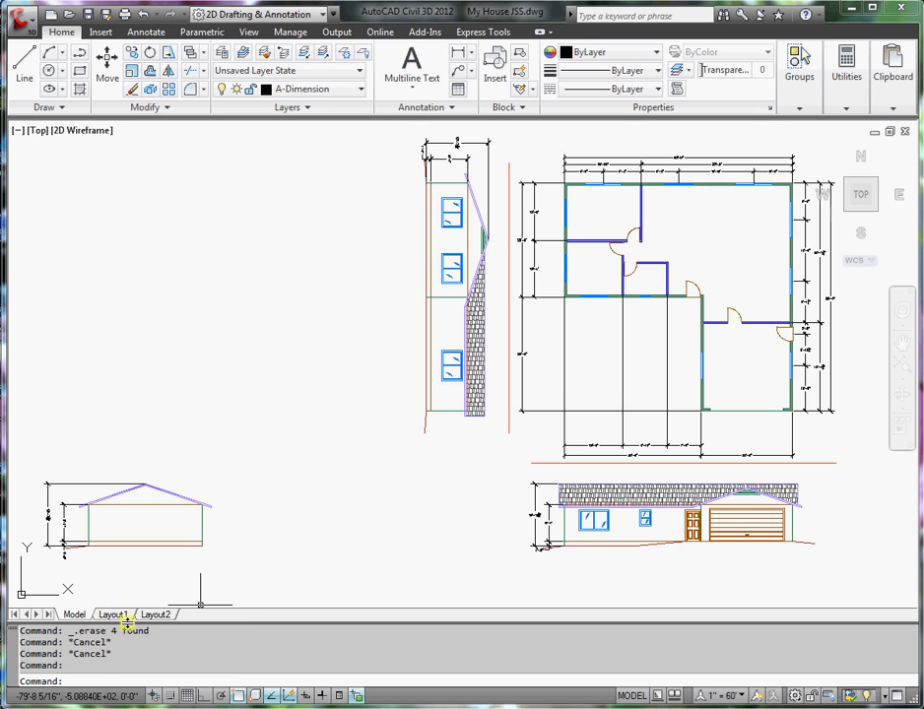
left_click(114, 616)
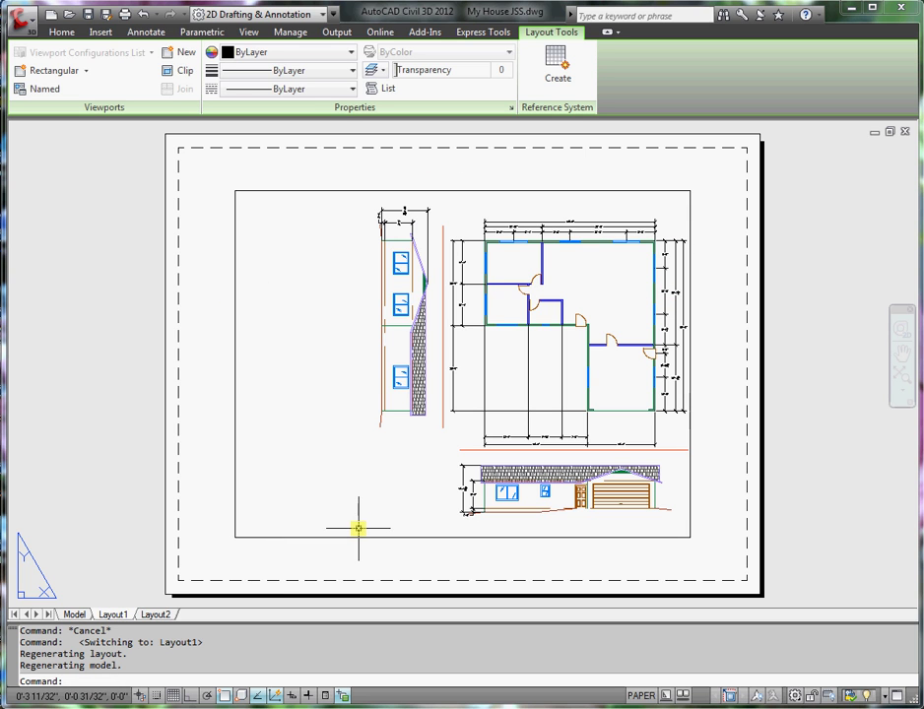
right_click(112, 615)
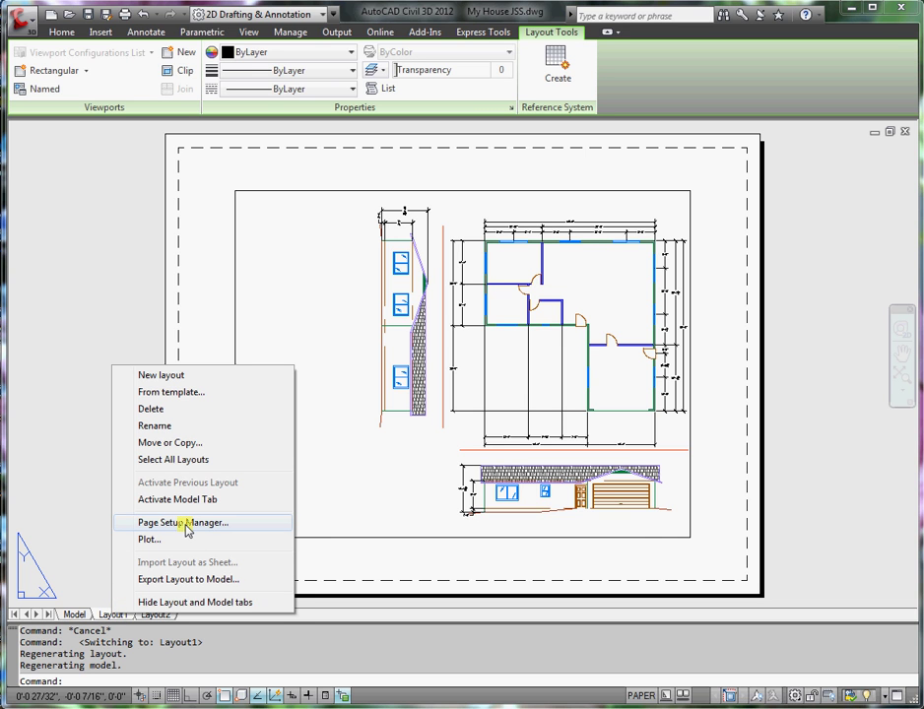
left_click(187, 523)
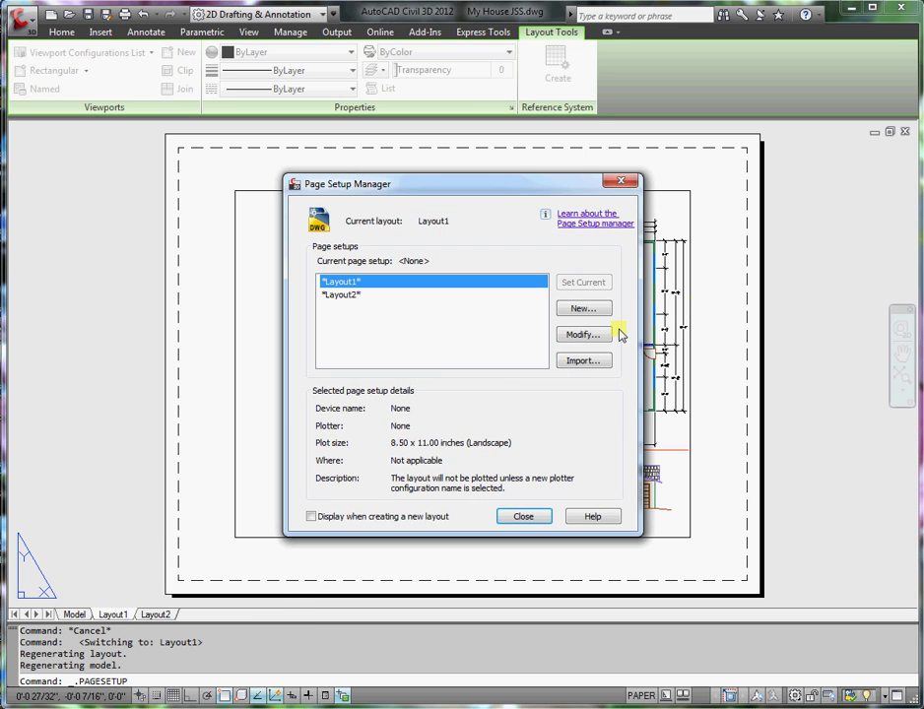
left_click(577, 340)
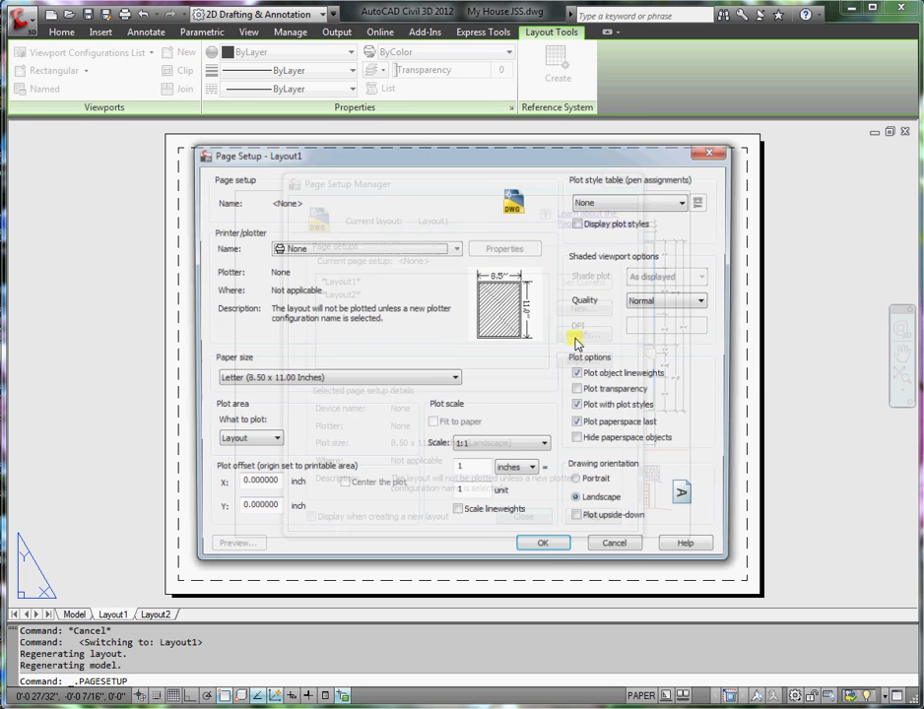
left_click(455, 248)
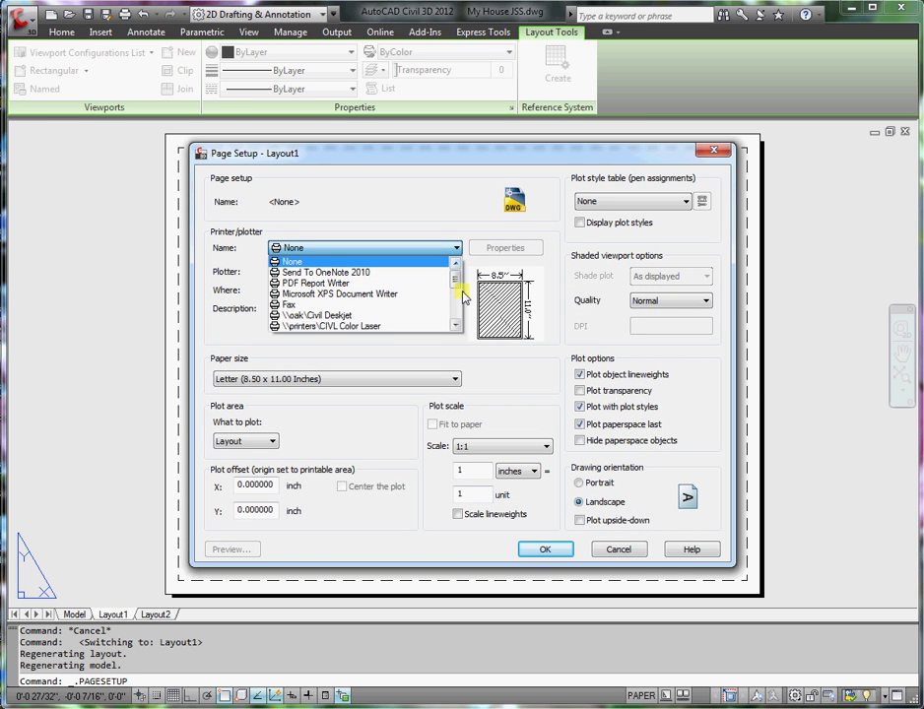
left_click_drag(461, 296, 459, 330)
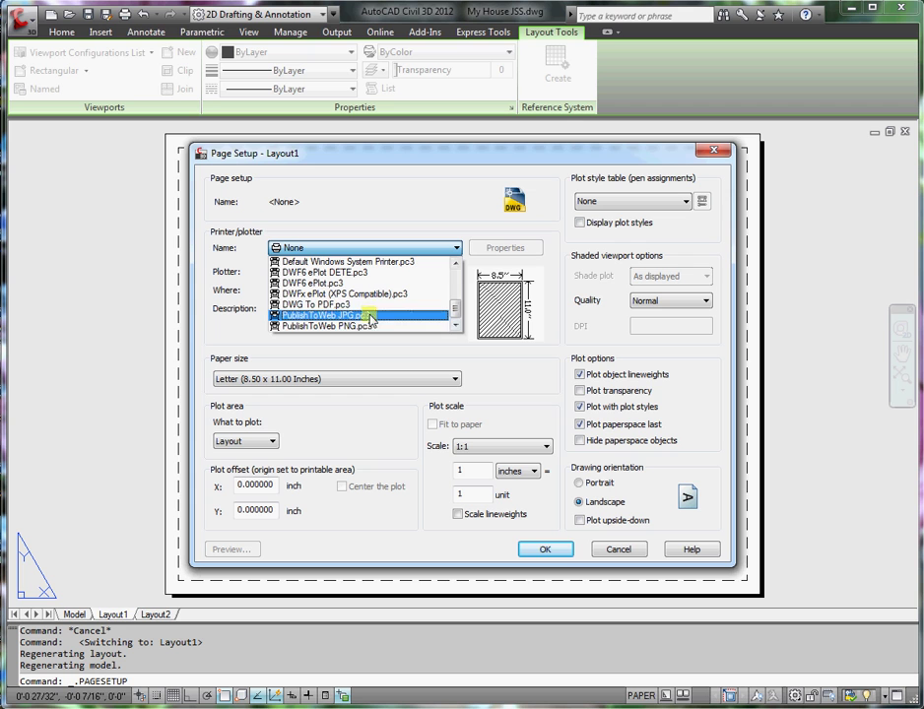
left_click(323, 305)
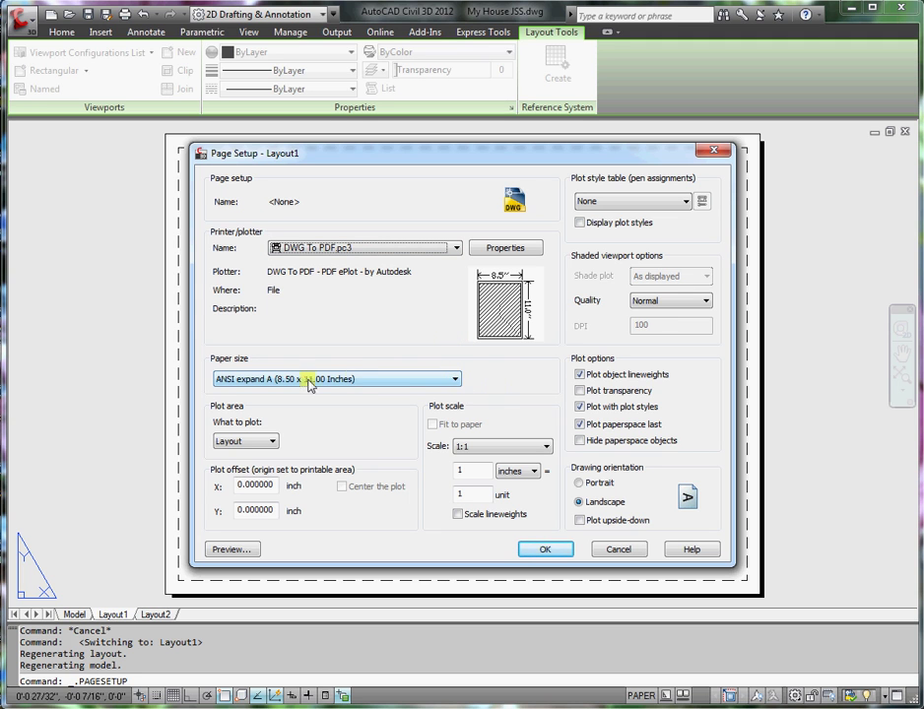
- Set the page setup's paper size to ARCH D (24.00 x 36.00 Inches) and plot style table to acad.ctb, and apply it
left_click(457, 380)
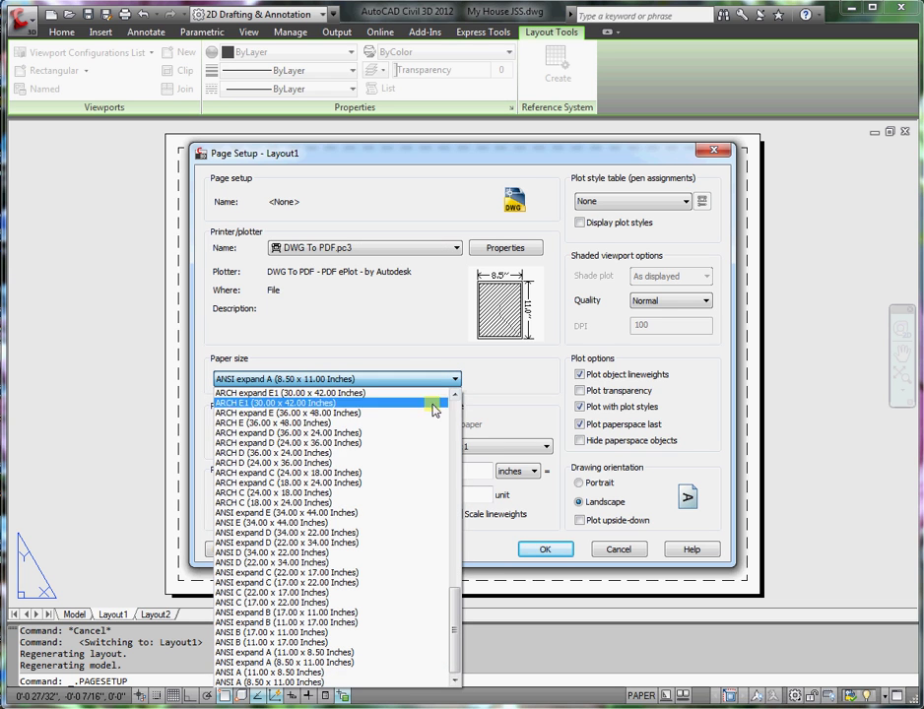
left_click(262, 462)
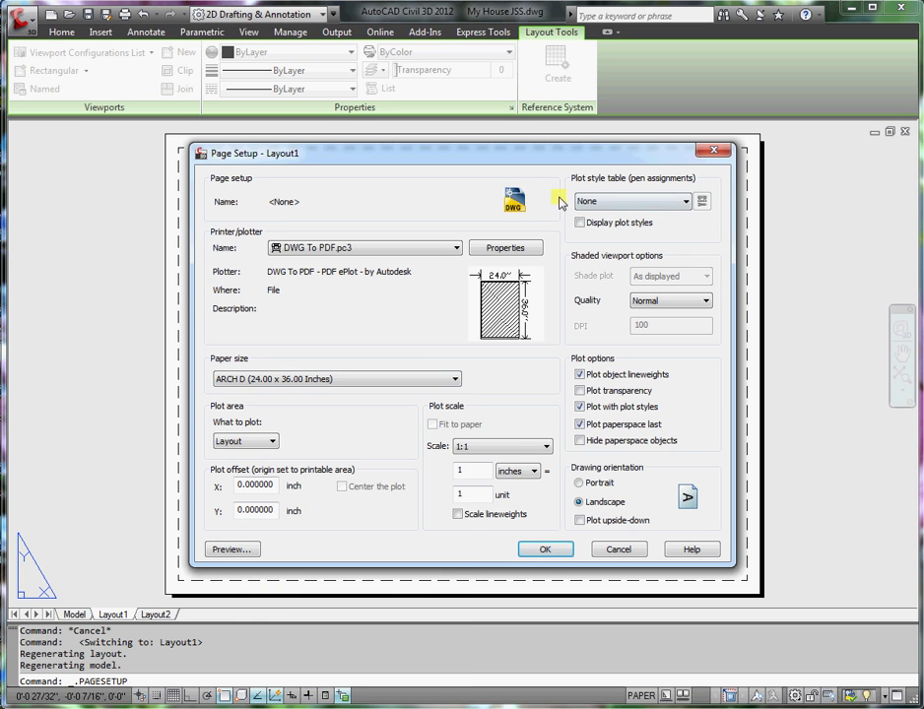
left_click(684, 201)
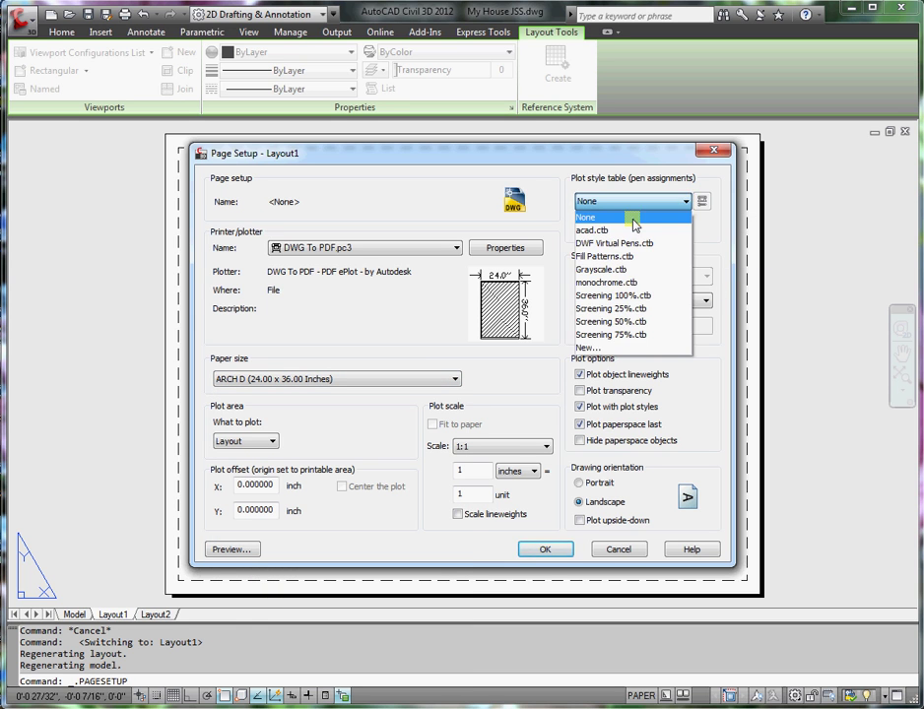
left_click(602, 232)
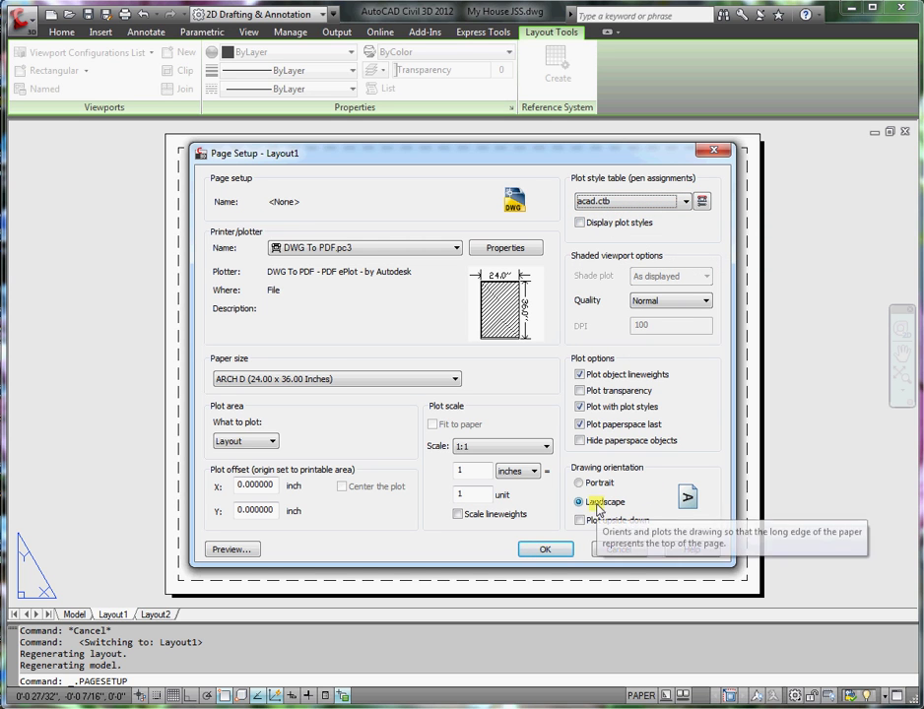
left_click(545, 548)
left_click(528, 517)
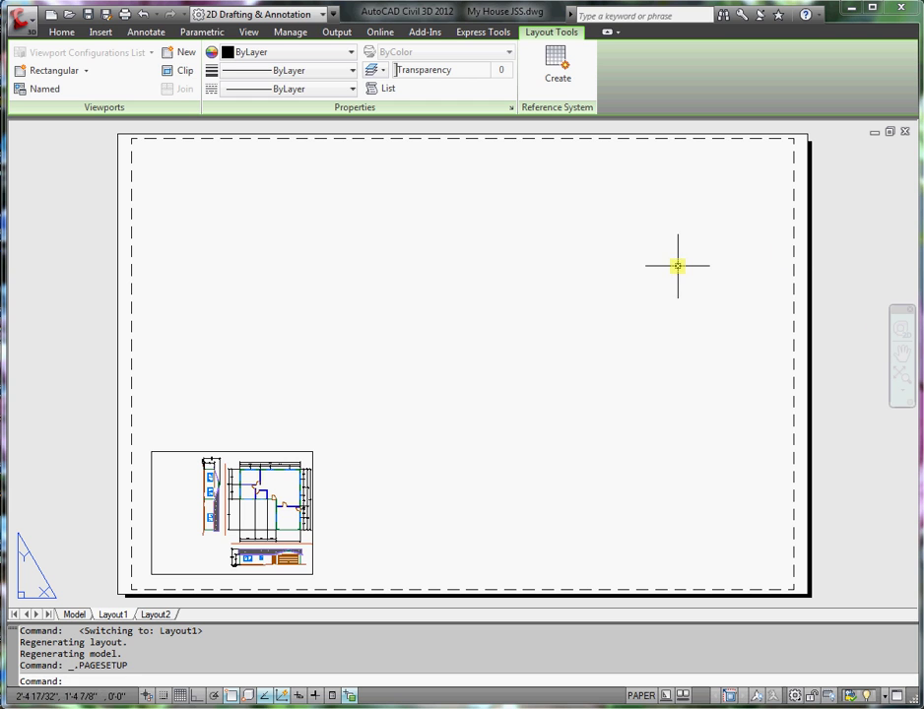
- Stretch the viewport's upper right corner so it covers about three quarters of the sheet's width and two thirds of its height
left_click(286, 451)
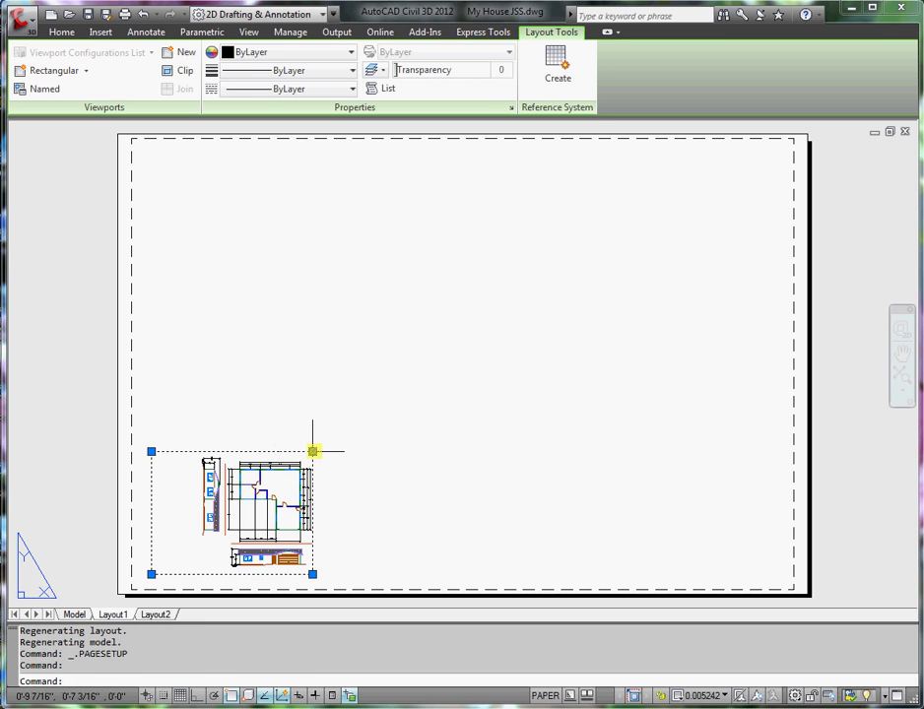
left_click(313, 451)
left_click(656, 276)
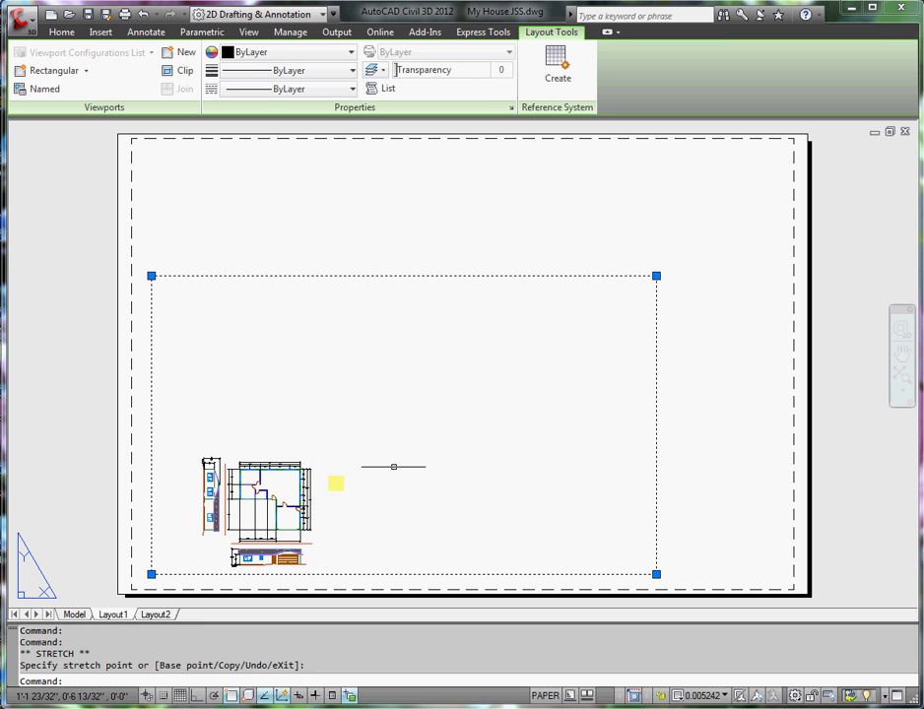
- Activate model space inside the enlarged viewport, zoom in on the drawings, and return to paper space
double_click(446, 406)
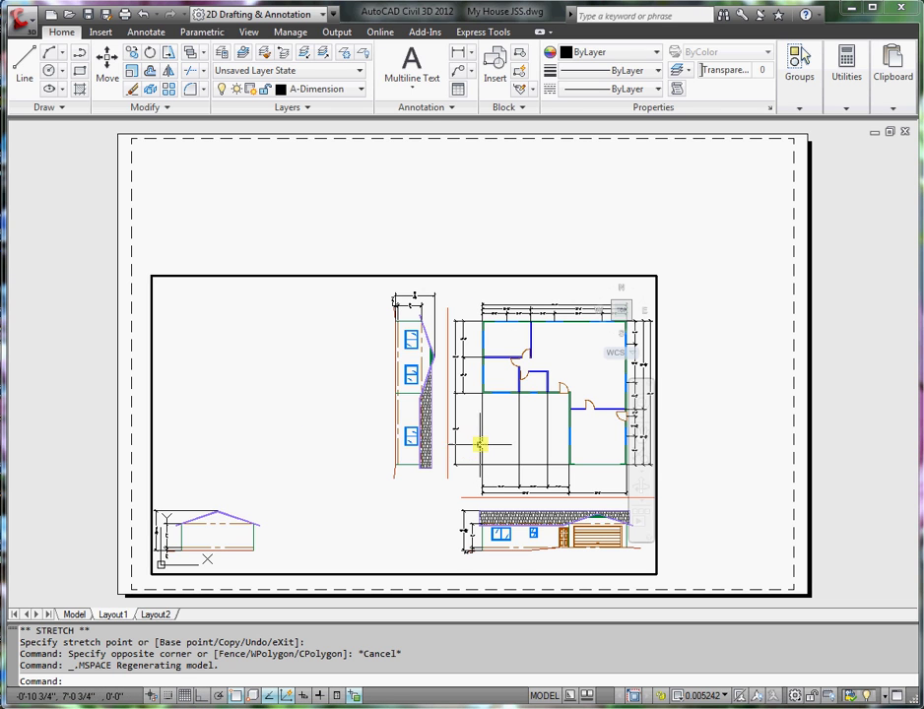
scroll(484, 439, "up", 8)
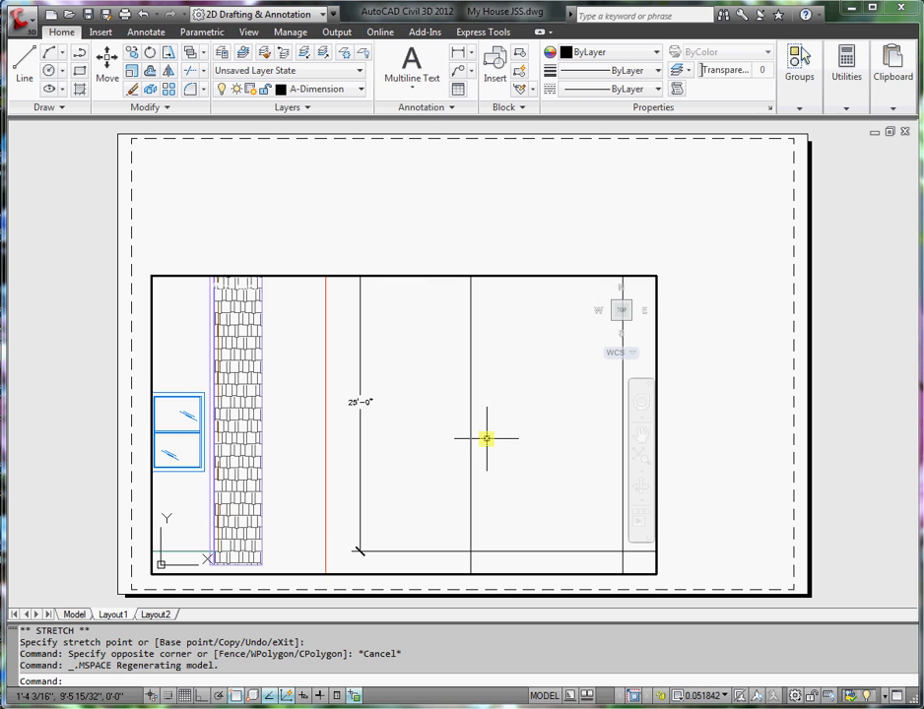
double_click(712, 384)
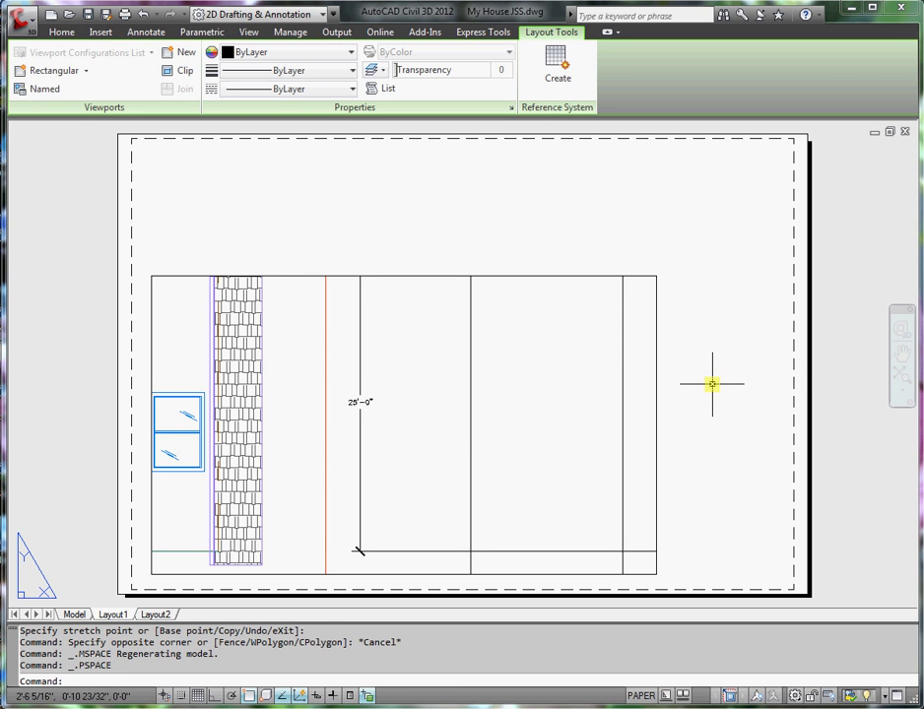
- Reactivate the viewport's model space and set the UCSFOLLOW system variable to 0
double_click(512, 366)
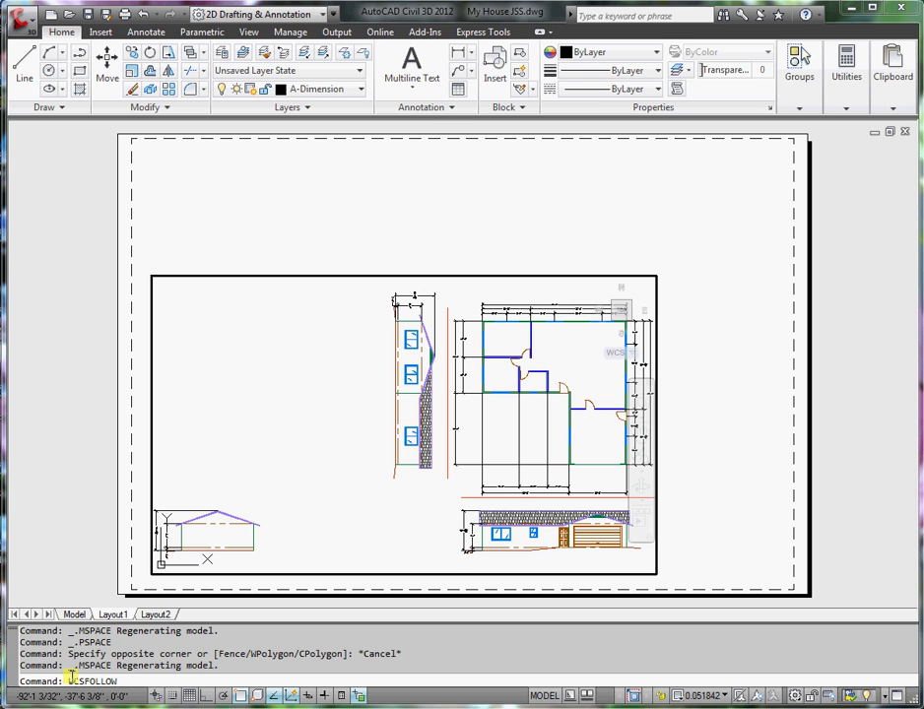
key("Return")
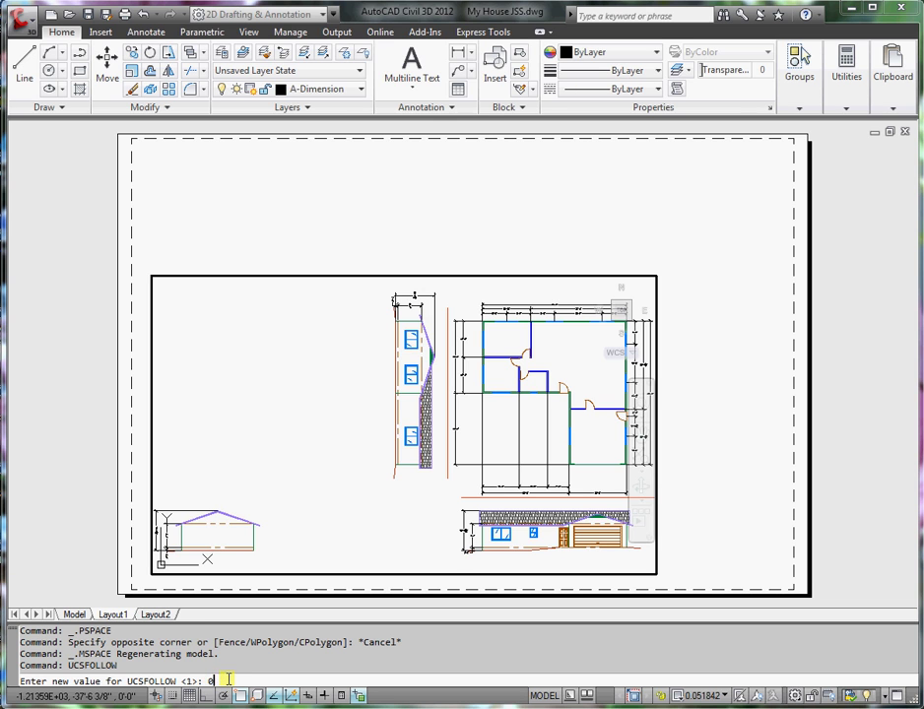
type("0")
key("Return")
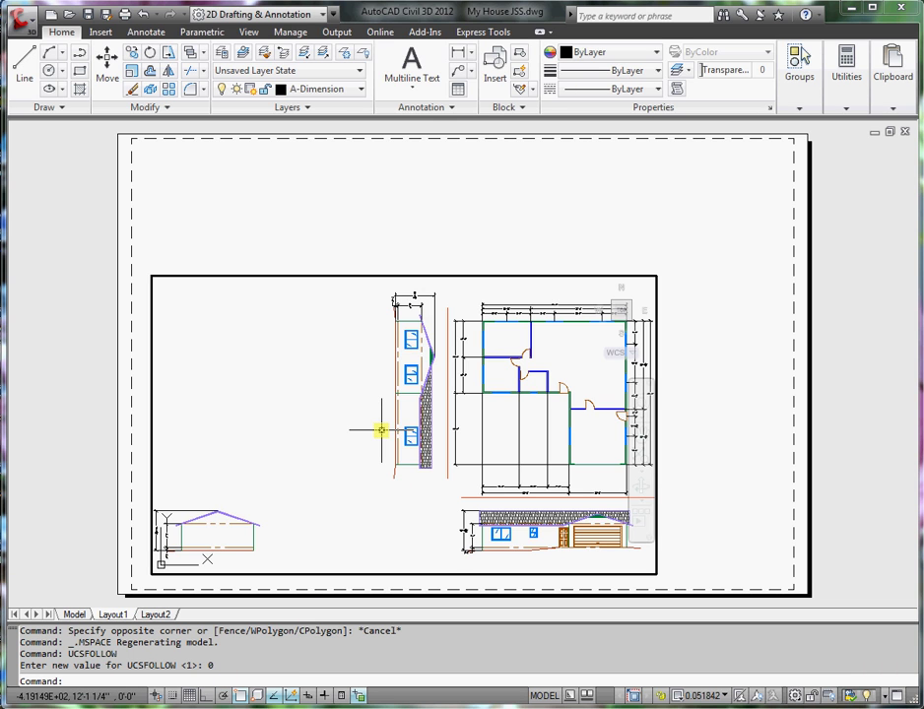
- Zoom in within the viewport and switch to paper space and back to check whether the view is kept
scroll(381, 429, "up", 3)
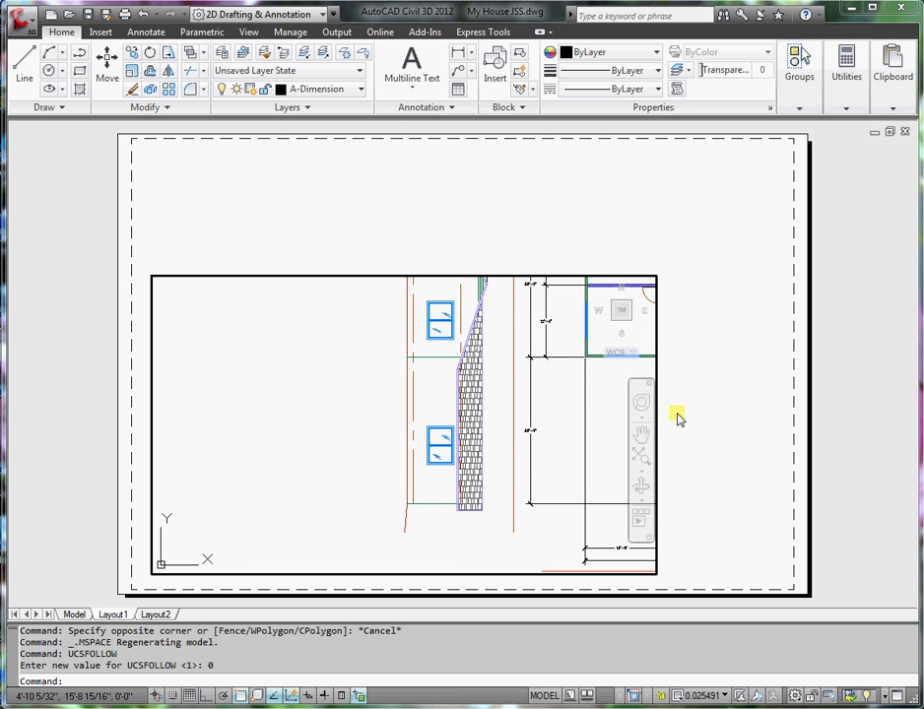
double_click(677, 416)
double_click(544, 423)
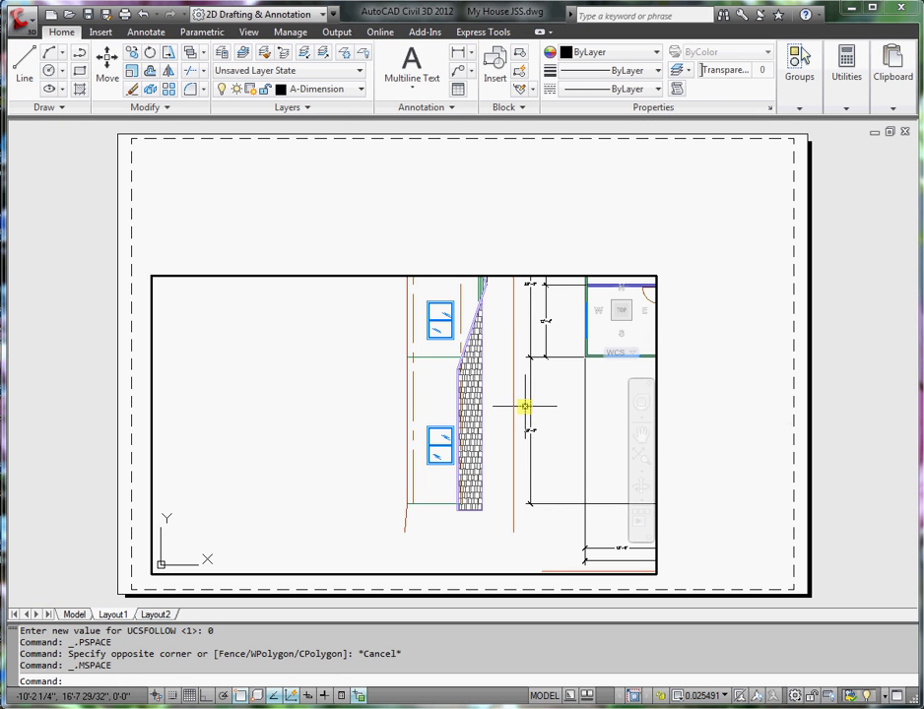